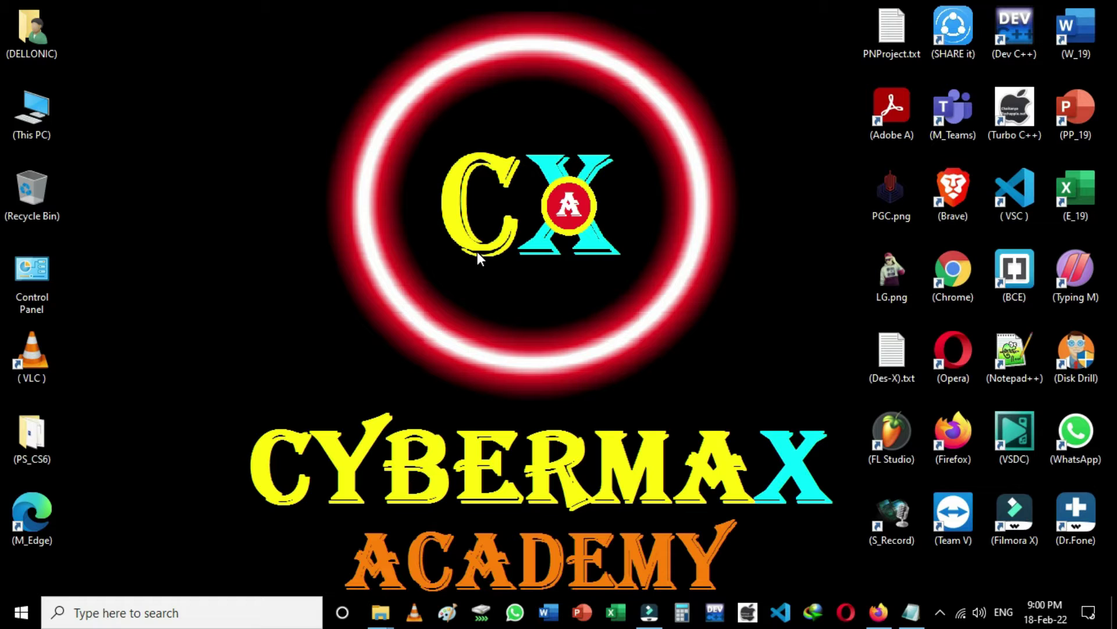
Refresh the Windows desktop twice
right_click(247, 79)
left_click(297, 129)
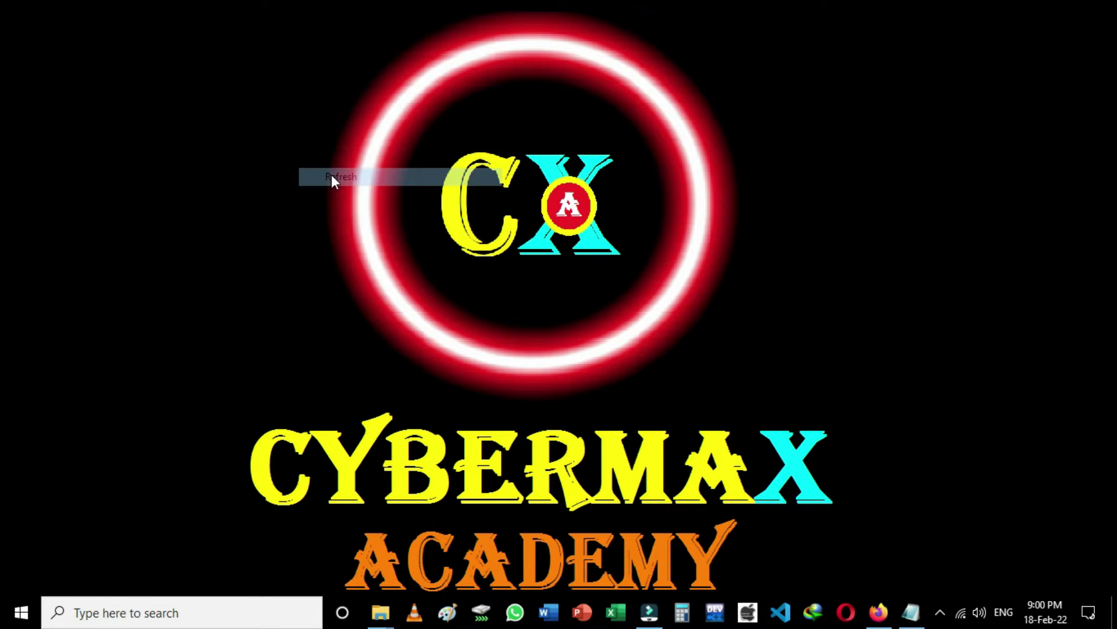
right_click(330, 175)
left_click(359, 218)
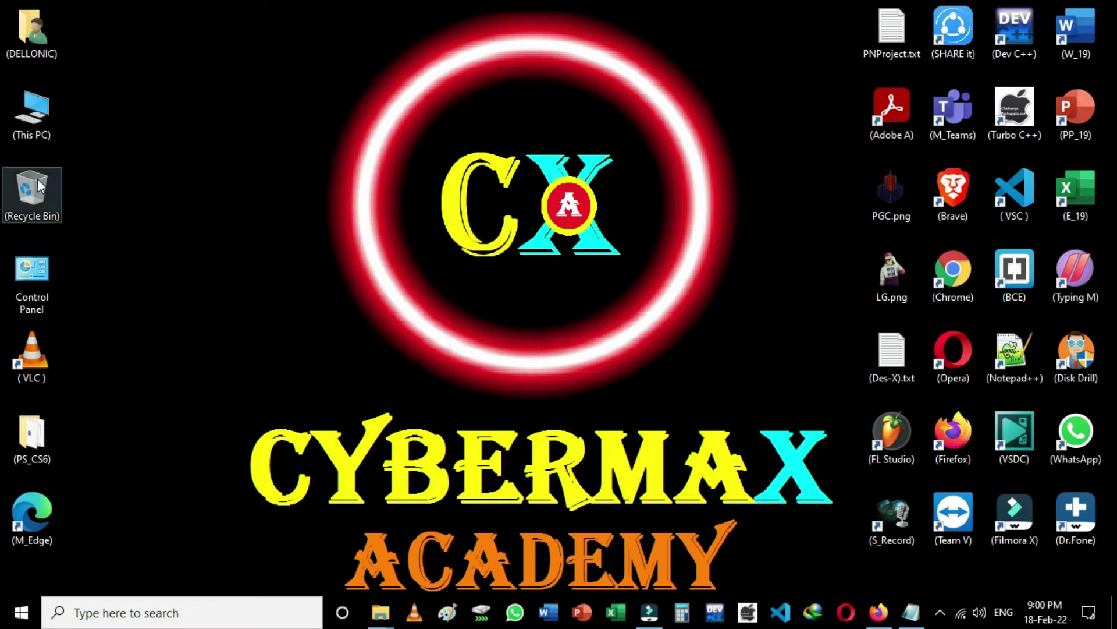
Open This PC and select the LG_MOVIES (E:) drive
left_click(61, 113)
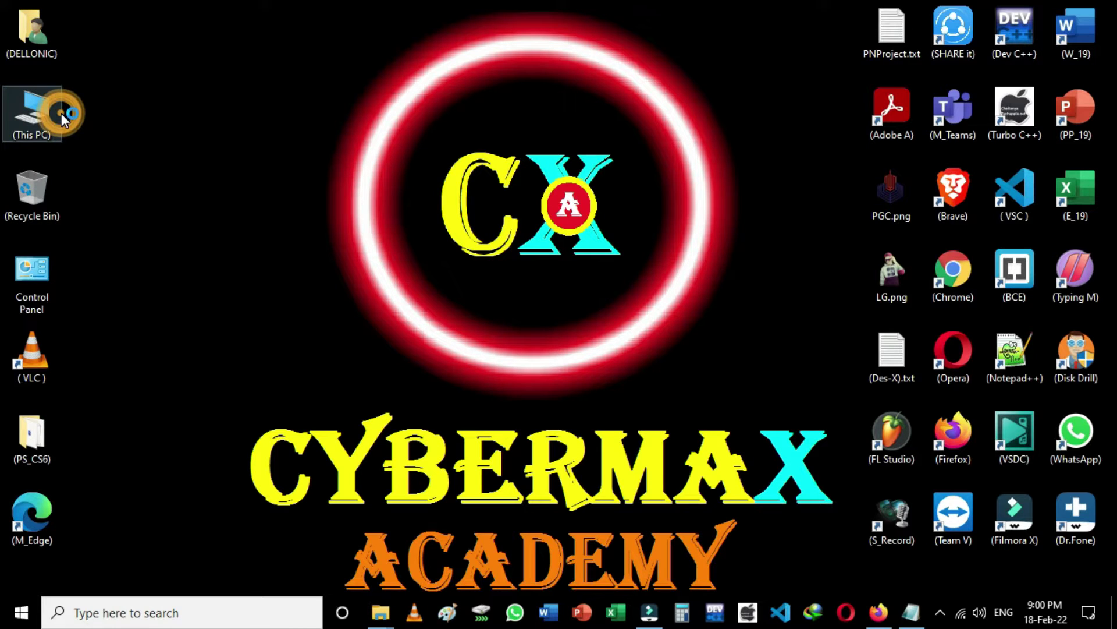
key("Return")
left_click(734, 322)
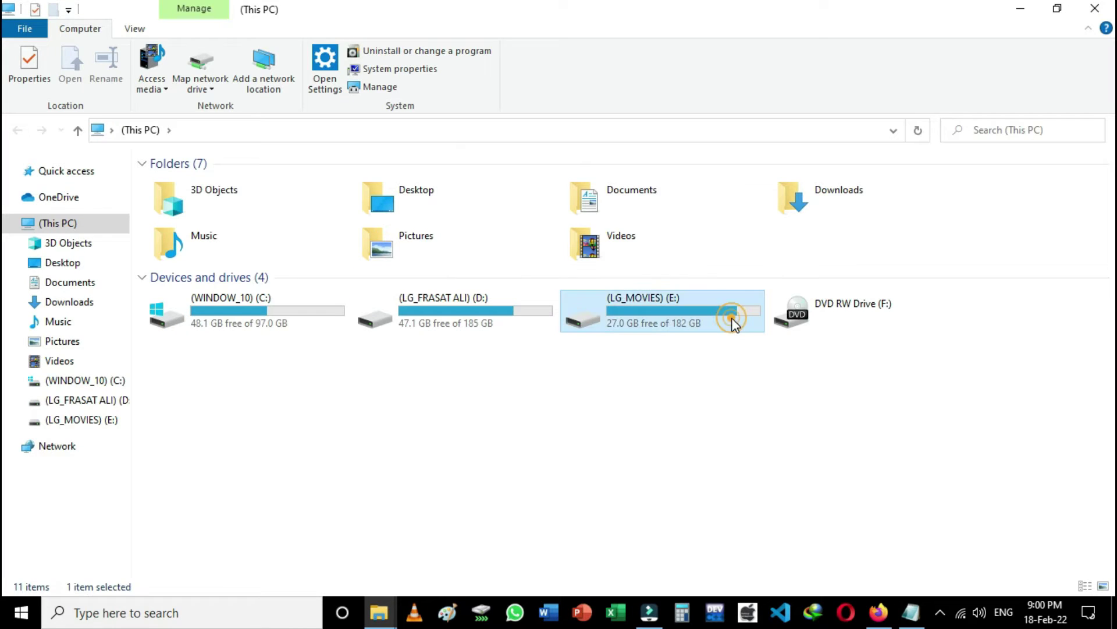
Browse the LG_MOVIES (E:) drive containing LG_pic.jpg, refresh it, and minimize the window
double_click(735, 321)
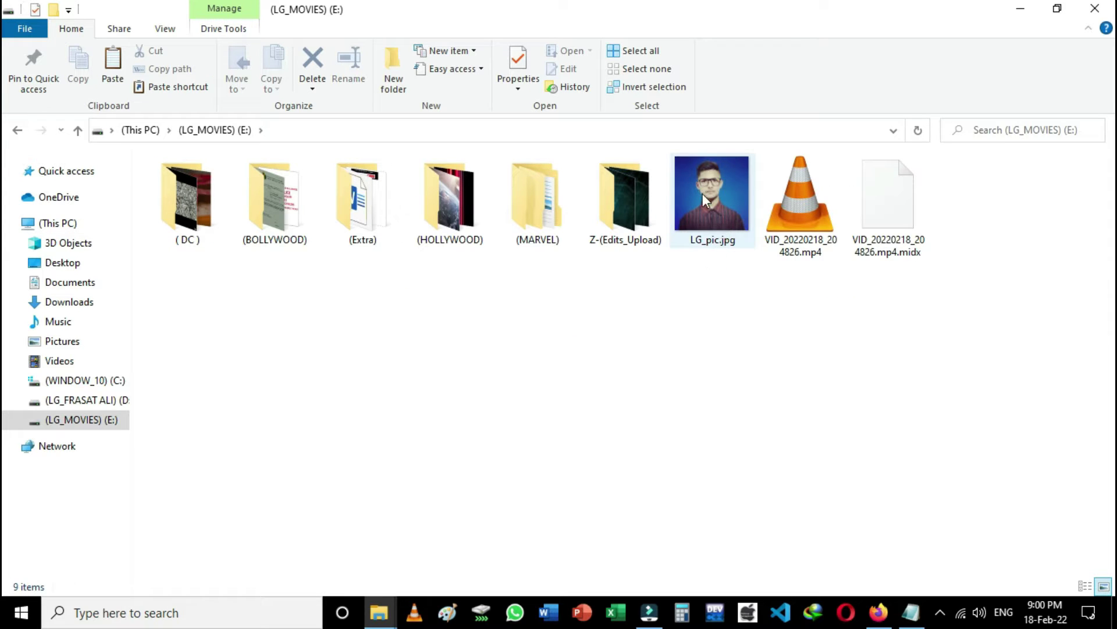
mouse_move(711, 194)
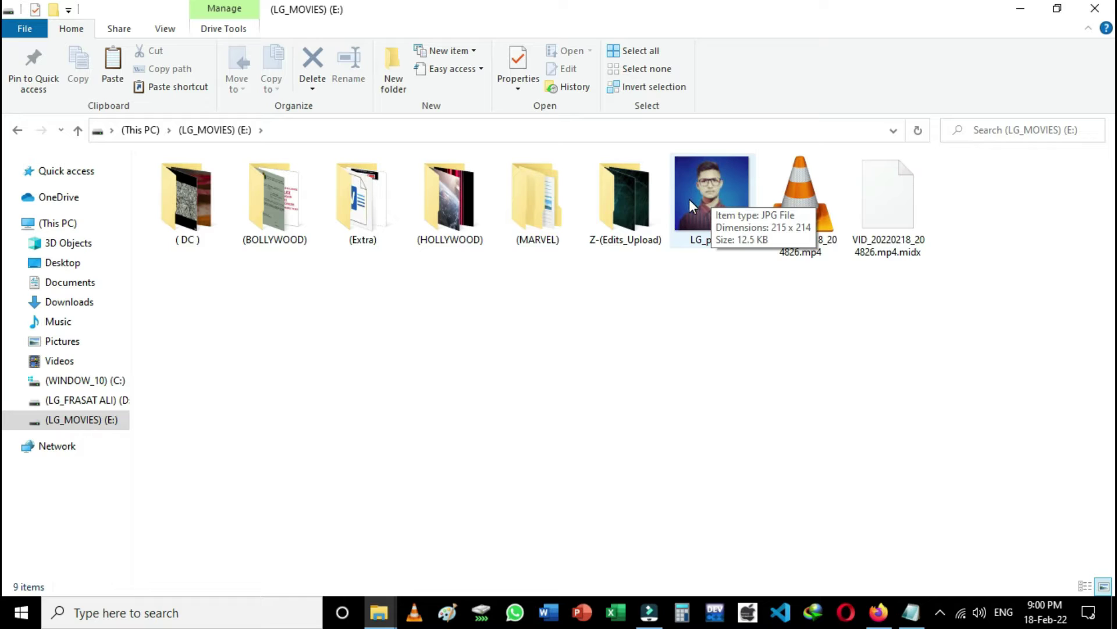
right_click(683, 260)
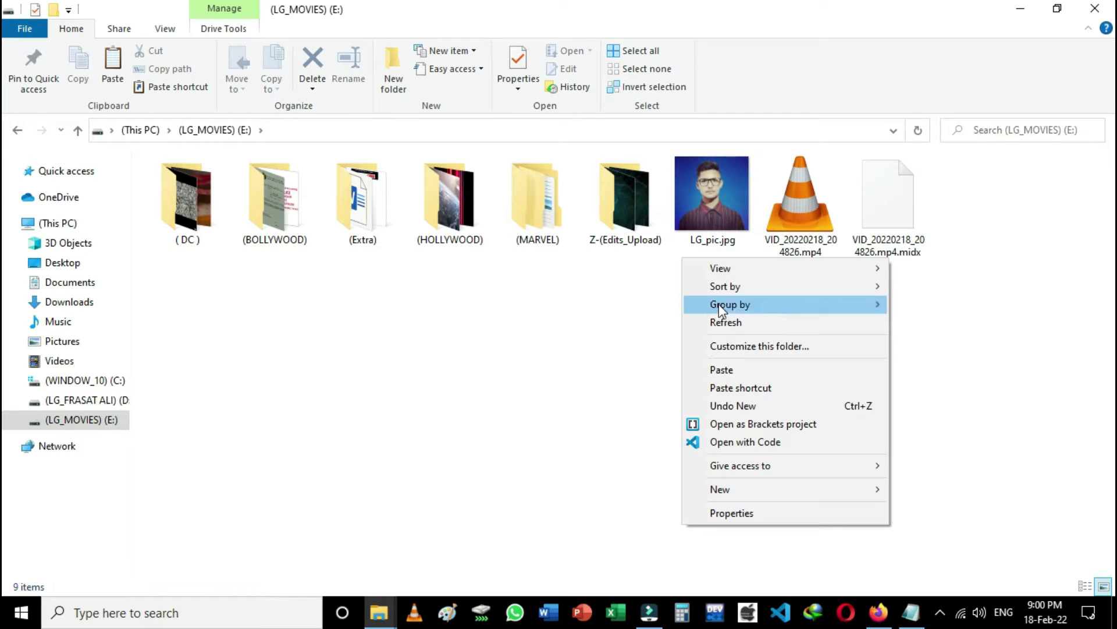
left_click(739, 323)
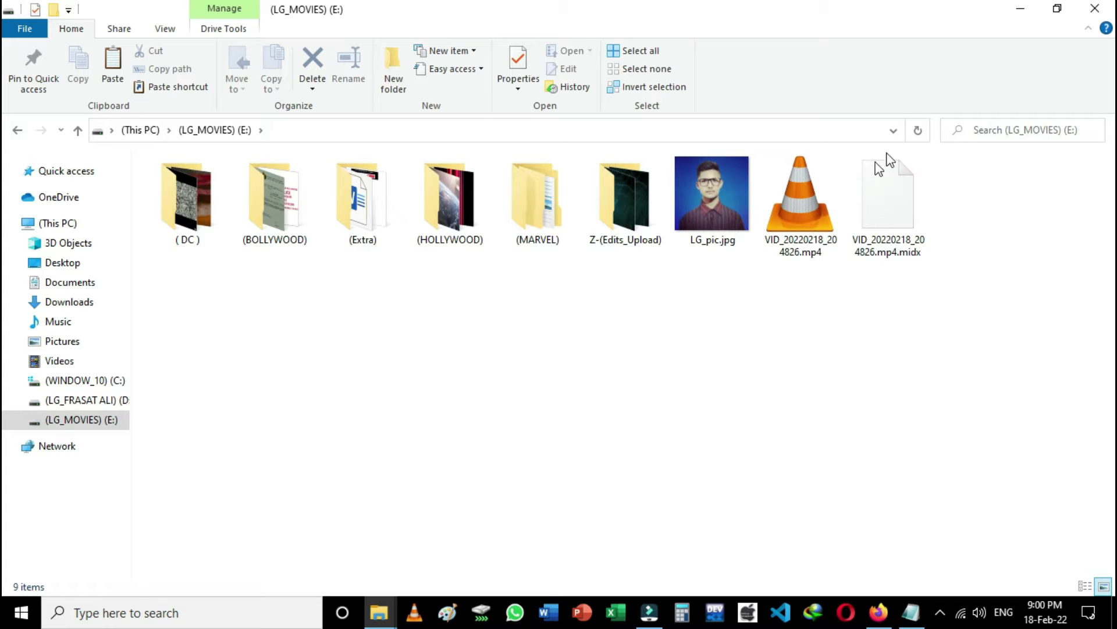
left_click(1019, 8)
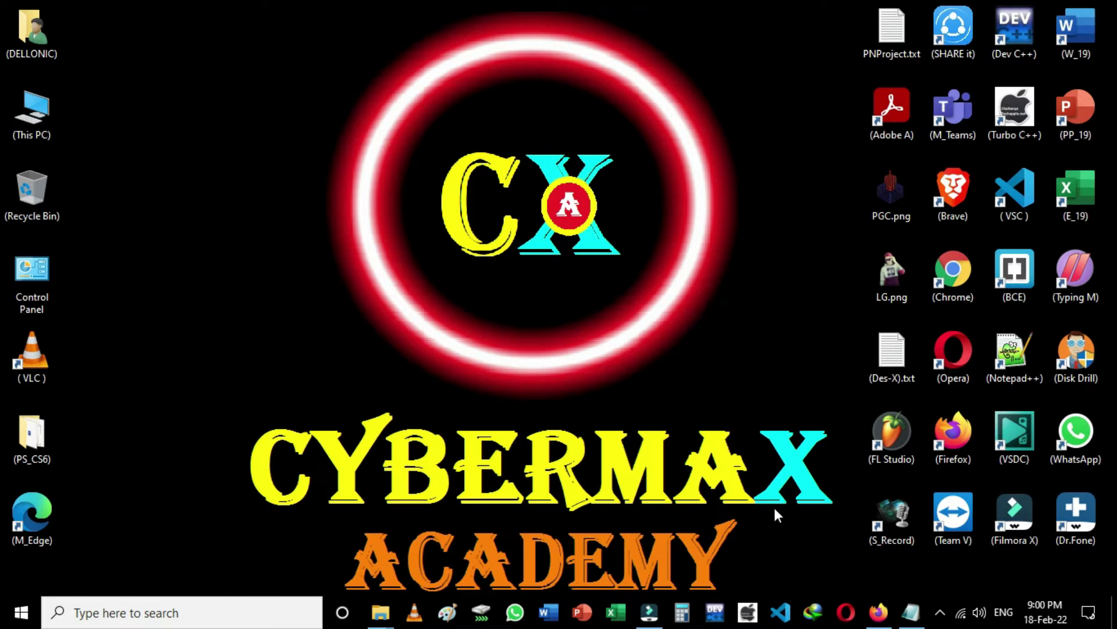
Search Google for 'background remover' in a new Firefox tab
left_click(867, 603)
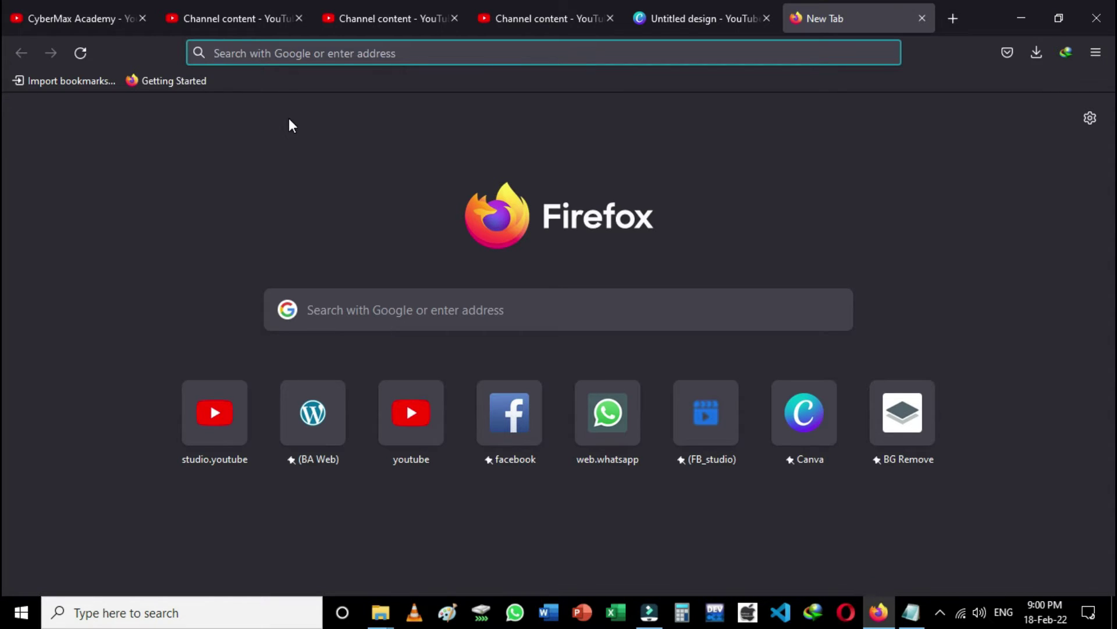
type("bac")
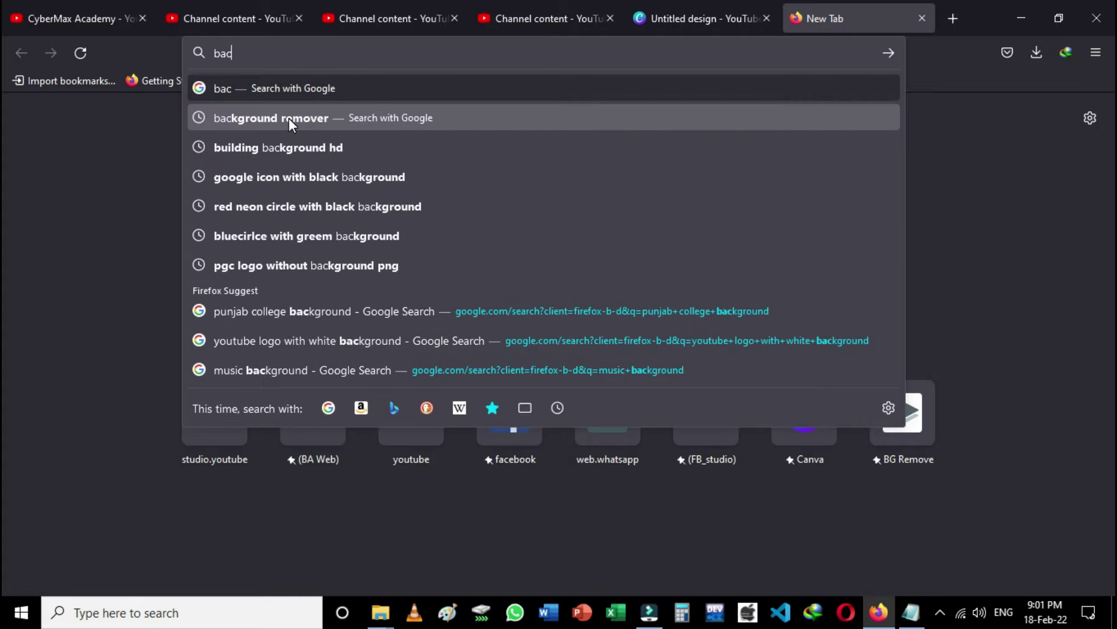
type("kgro")
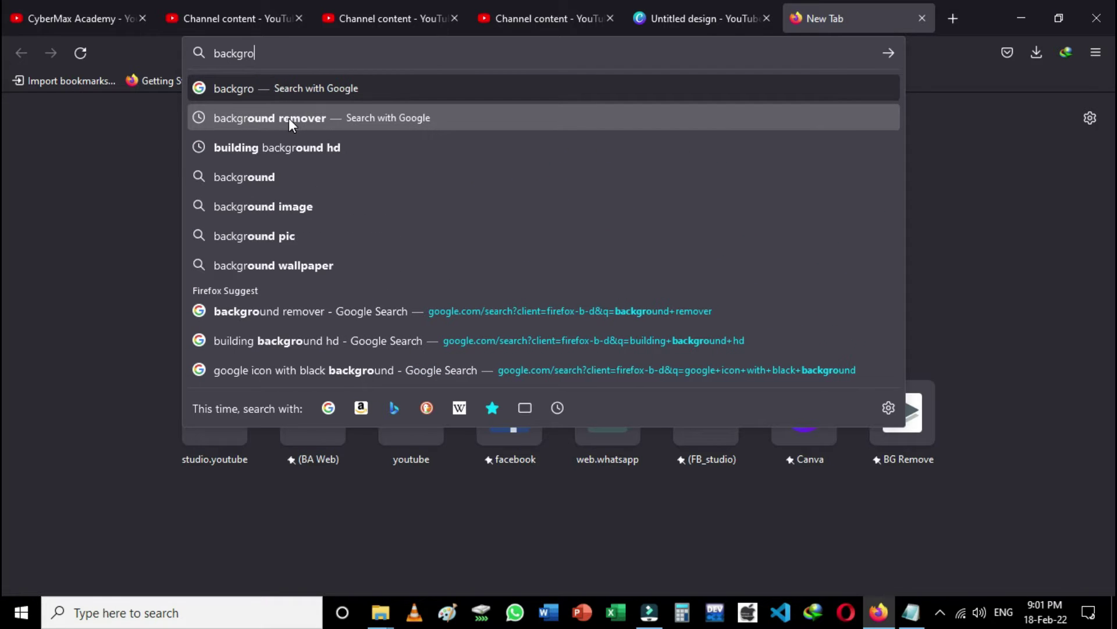
type("und")
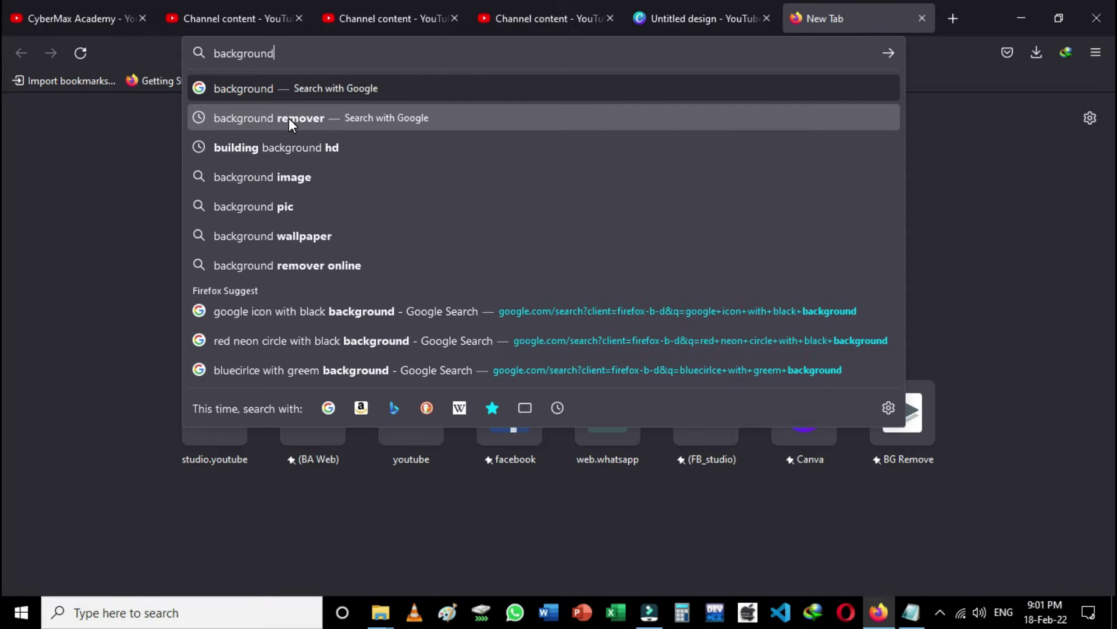
key("Down")
key("Up")
left_click(289, 117)
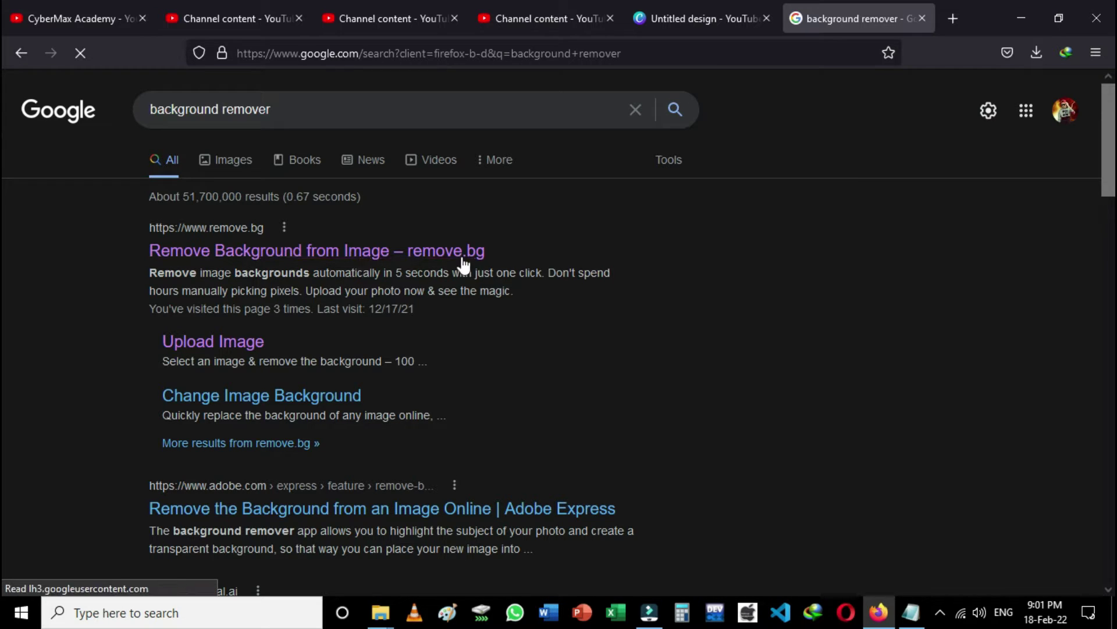
Open remove.bg from the results and choose LG_pic.jpg for upload
left_click(289, 256)
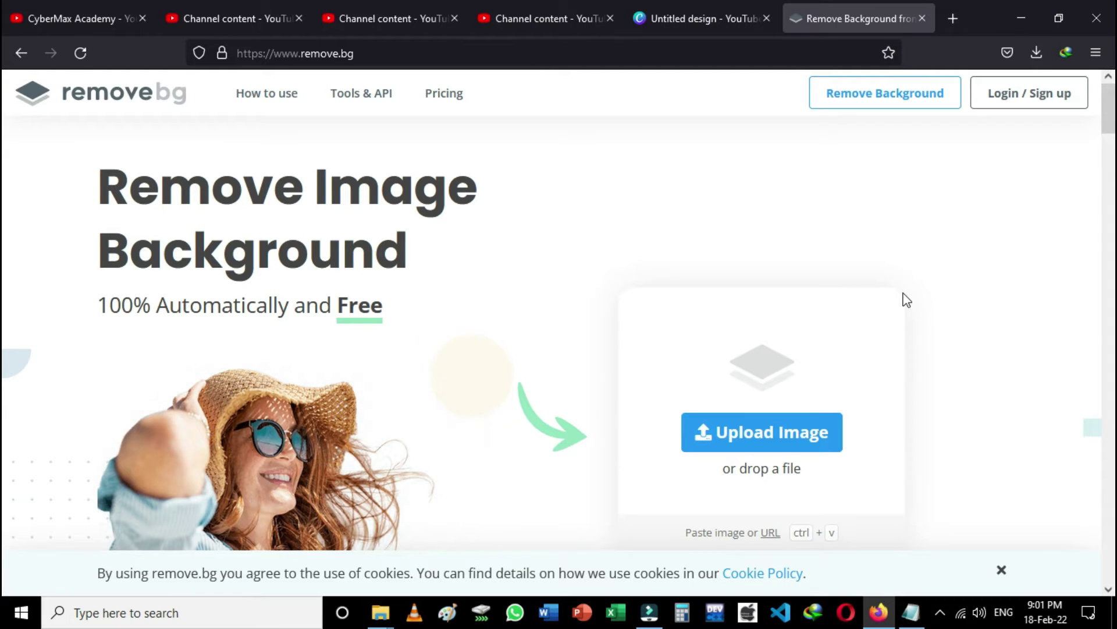
scroll(942, 370, "down", 4)
scroll(942, 370, "up", 4)
scroll(970, 367, "down", 2)
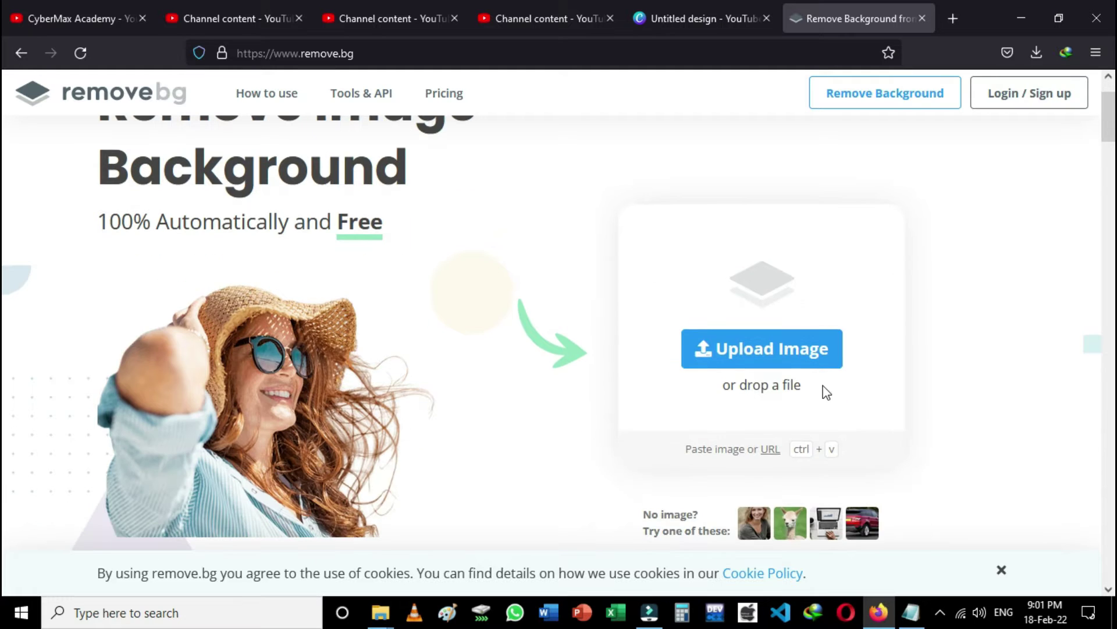
left_click(805, 352)
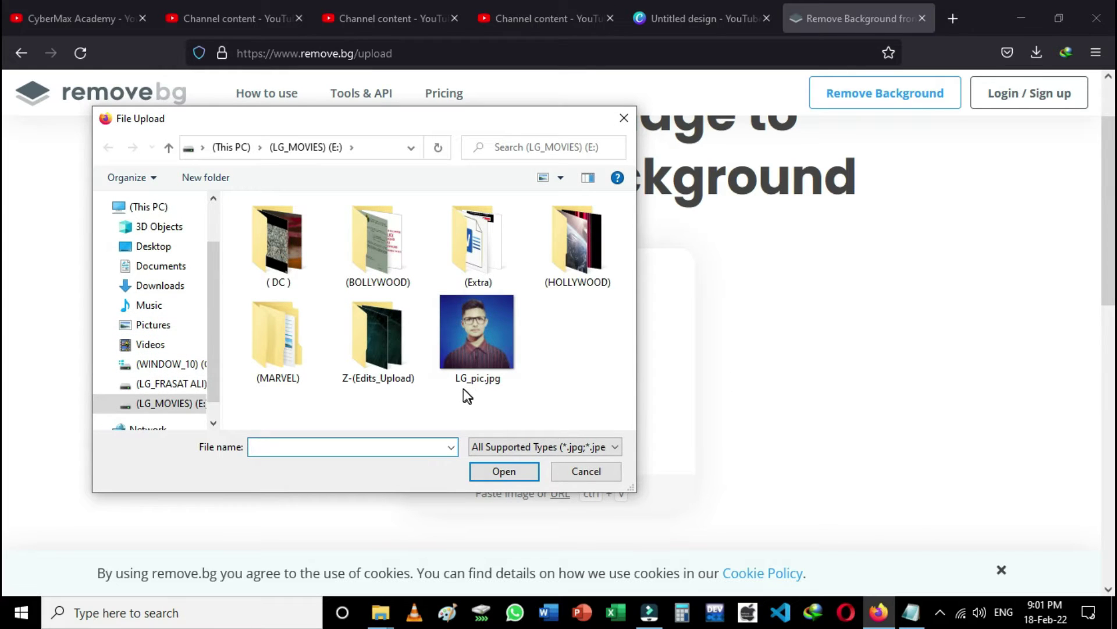
left_click(481, 340)
Upload LG_pic.jpg and open the background editor on the resulting cutout
left_click(490, 469)
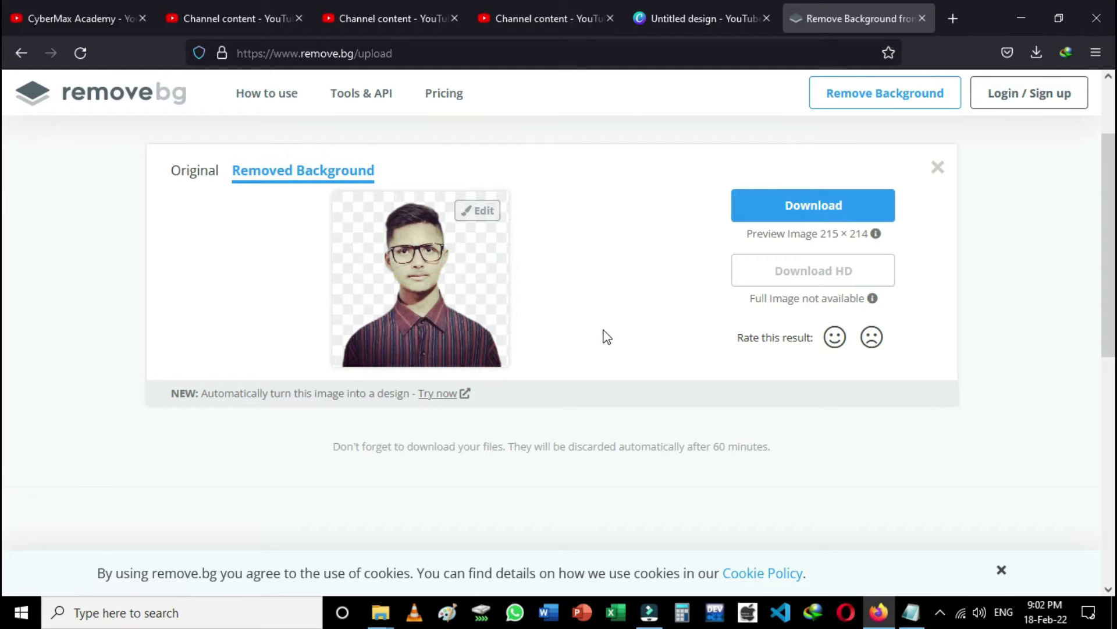
scroll(607, 337, "up", 2)
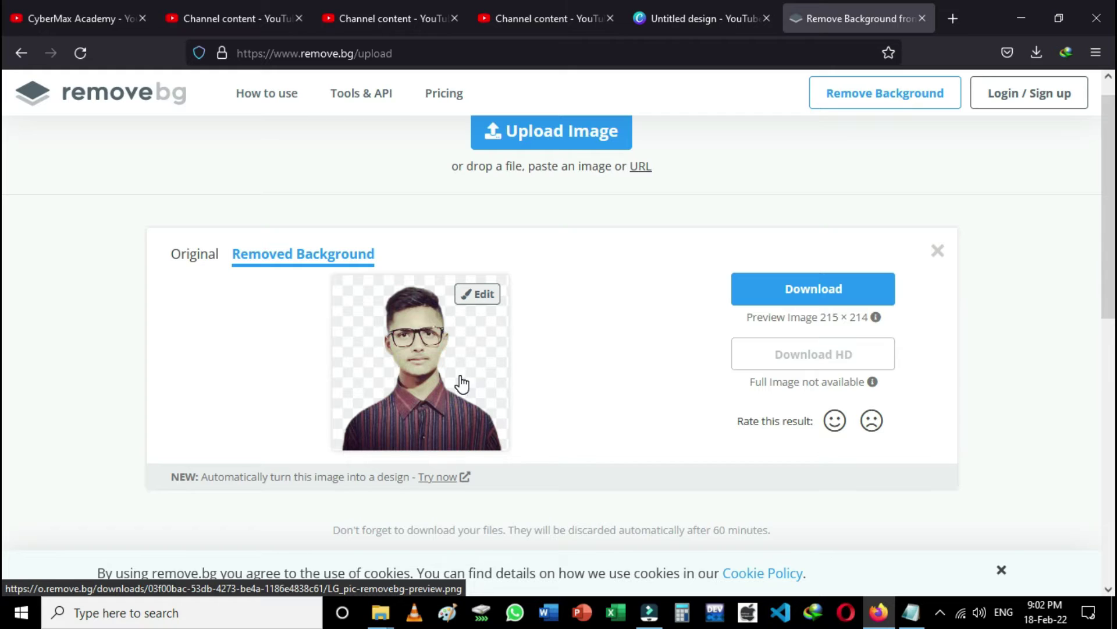
left_click(481, 296)
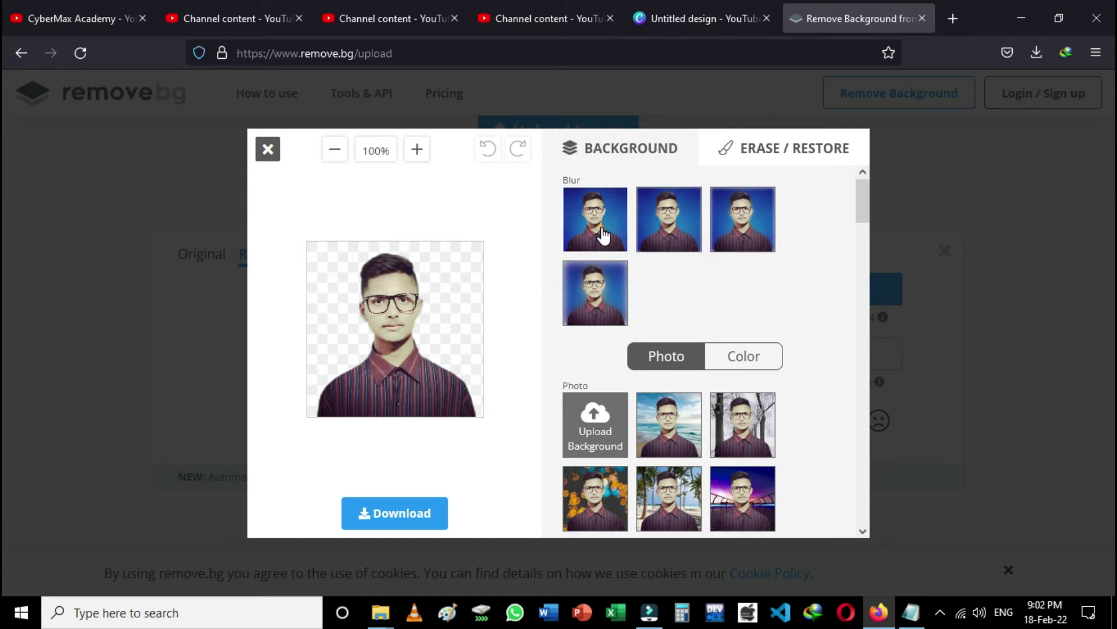
Preview blue and vignette blur backgrounds, then beach and palm-beach photo backgrounds
left_click(599, 231)
left_click(604, 288)
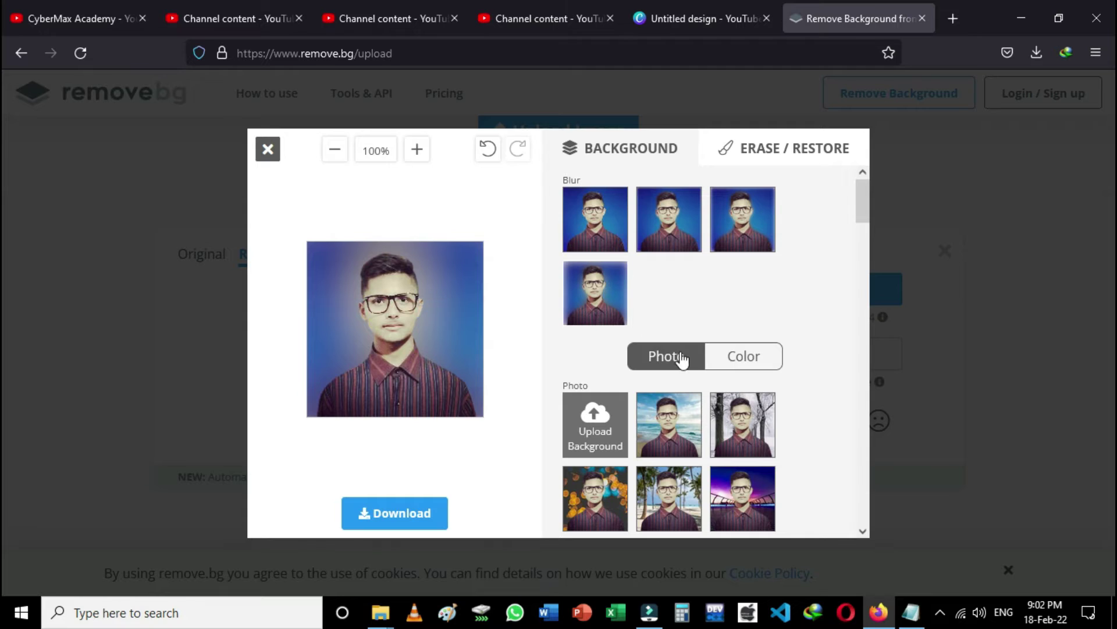
scroll(678, 358, "down", 2)
left_click(674, 316)
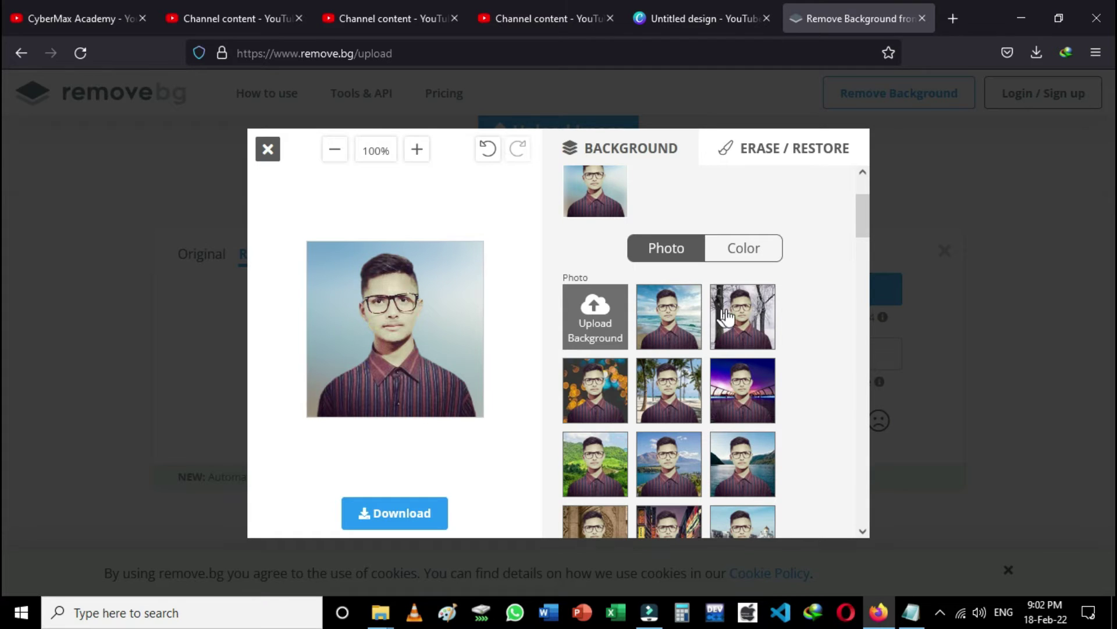
left_click(669, 394)
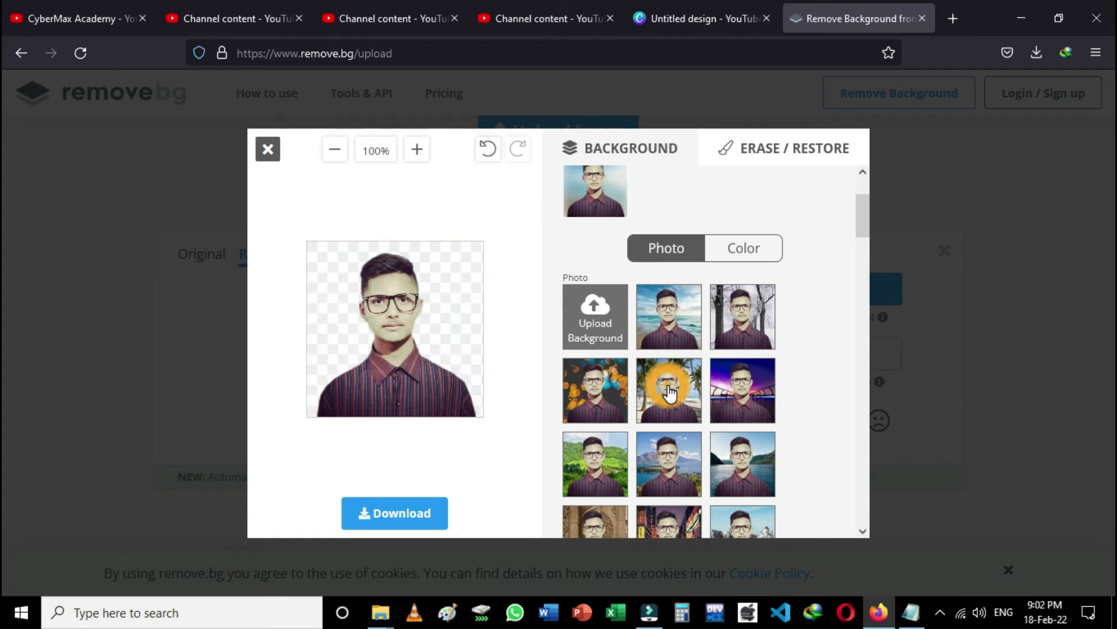
Try a light grey-blue background, then close the editor, keeping the transparent cutout
scroll(670, 394, "down", 5)
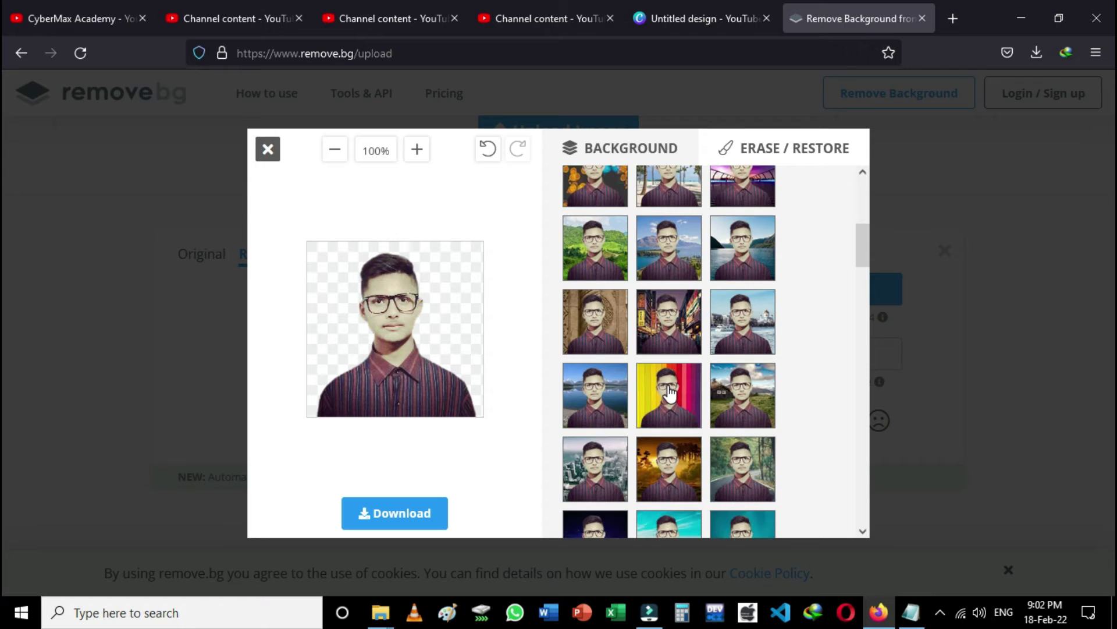
scroll(670, 394, "down", 3)
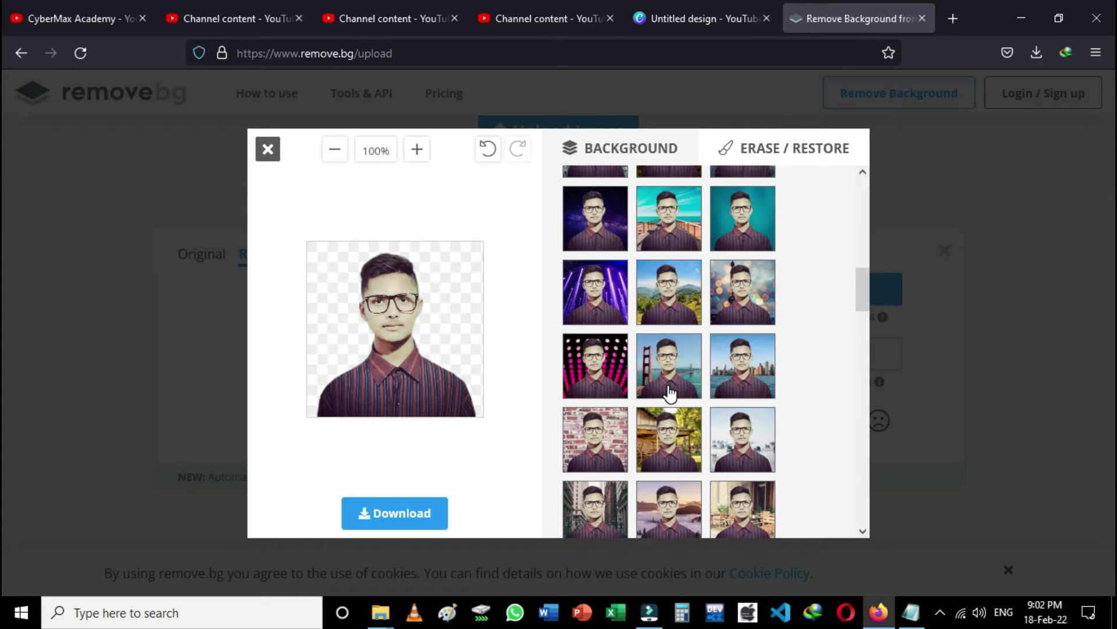
scroll(670, 394, "down", 2)
scroll(669, 394, "down", 3)
scroll(669, 394, "down", 3)
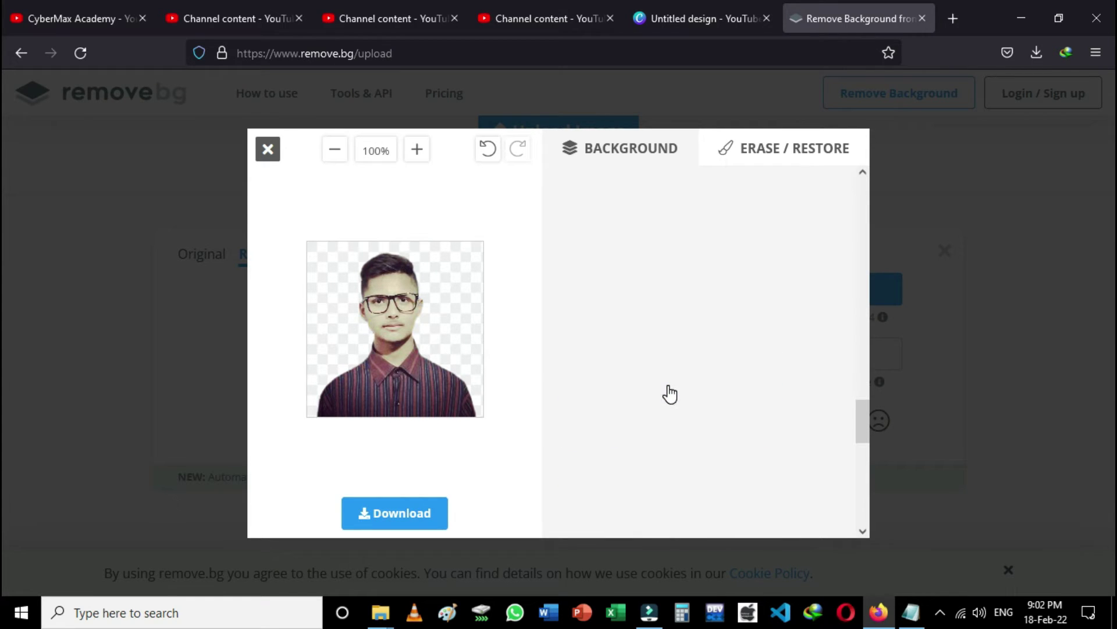
scroll(671, 394, "up", 3)
left_click(681, 390)
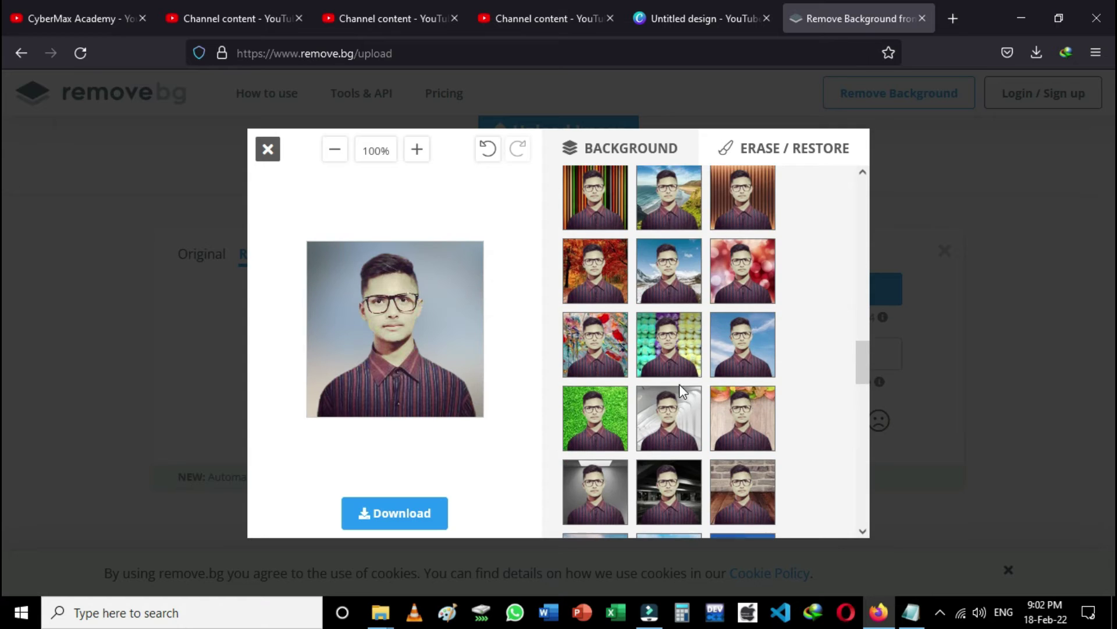
scroll(682, 391, "up", 2)
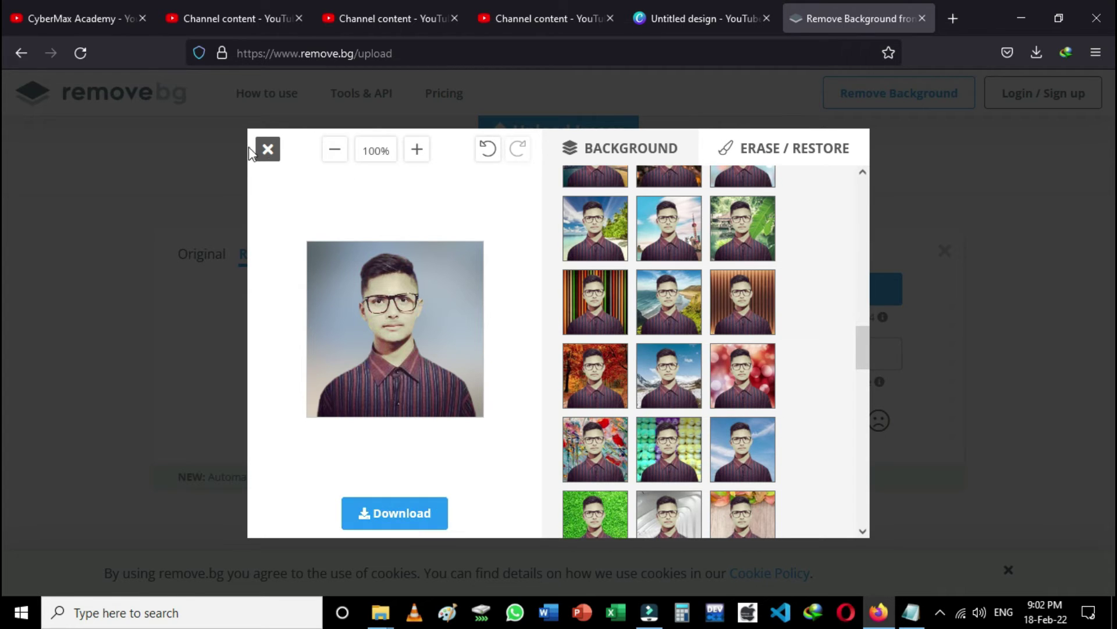
left_click(271, 149)
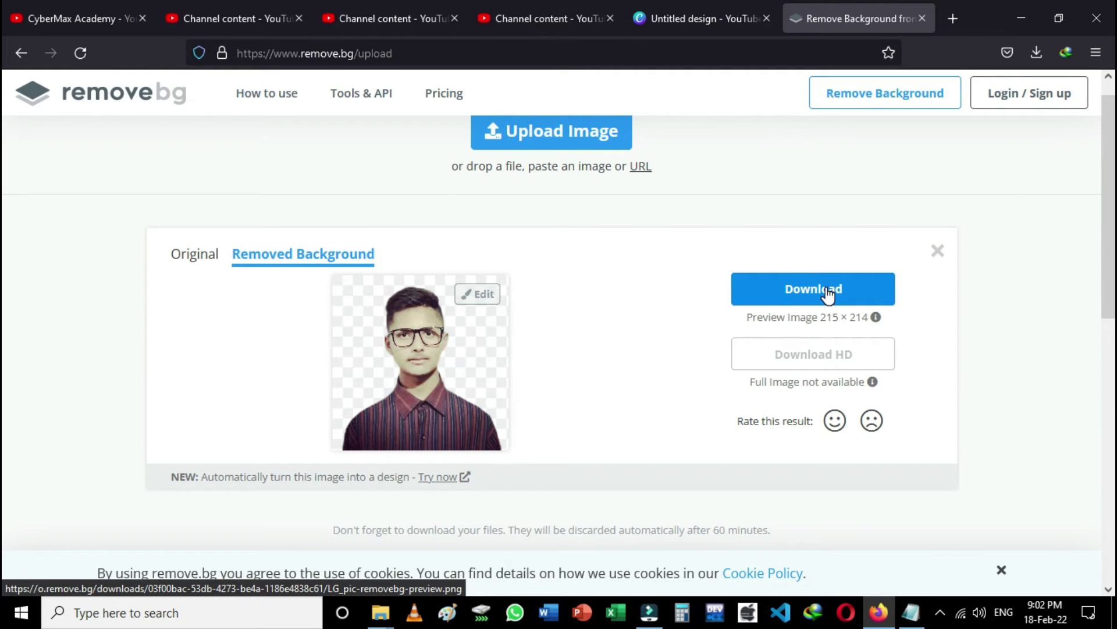
Download the cutout as LG_pic-removebg-preview.png and show it in its folder
scroll(803, 302, "up", 1)
left_click(774, 318)
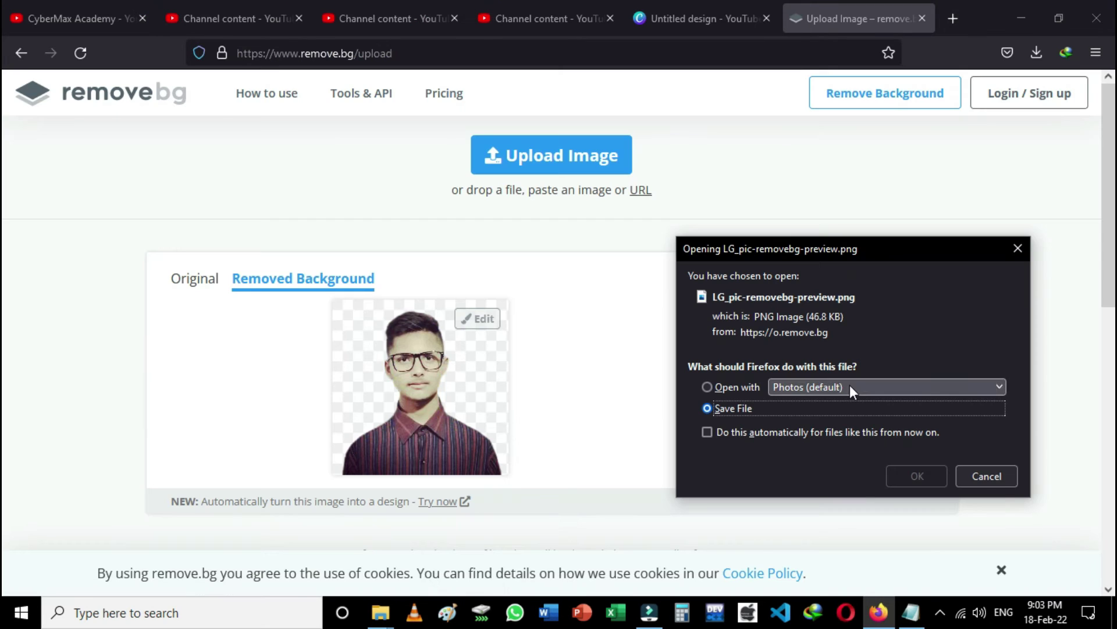
left_click(909, 474)
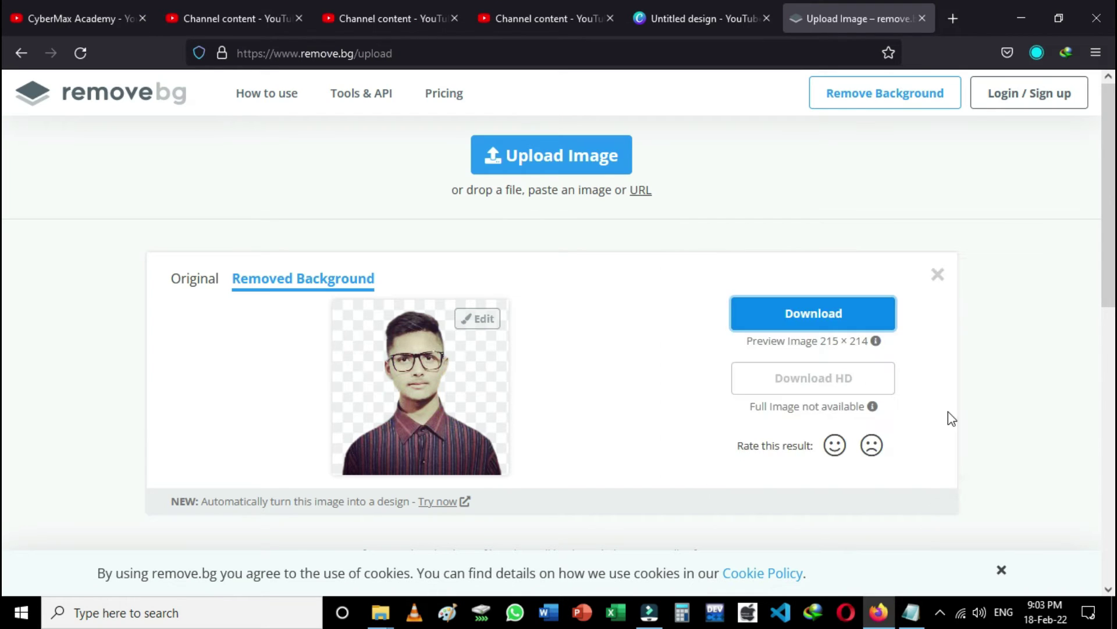
left_click(1038, 53)
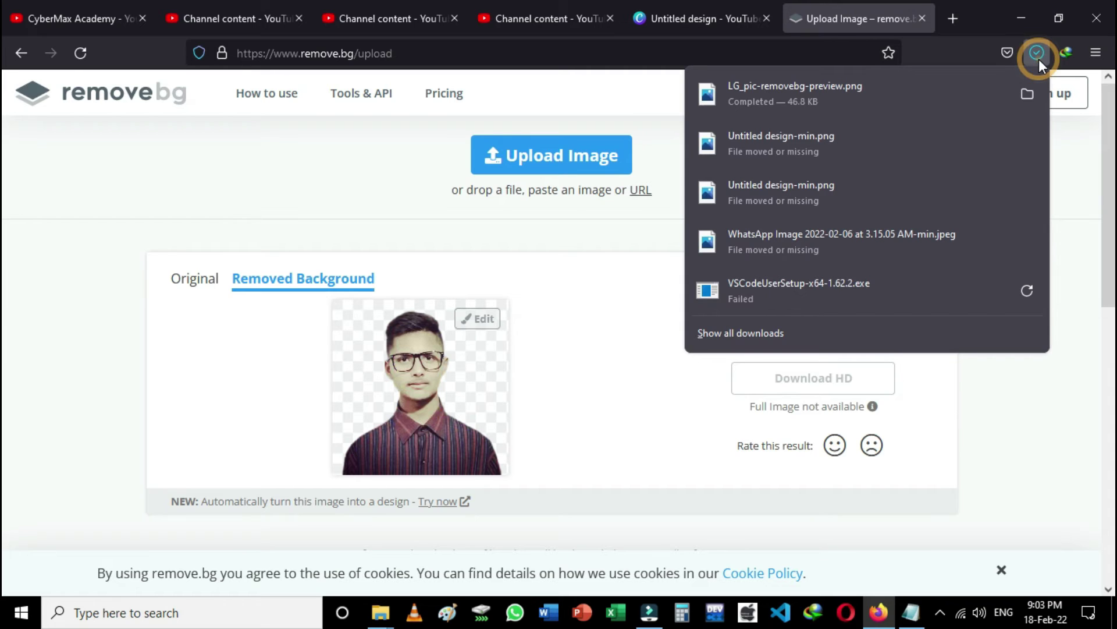
left_click(1026, 99)
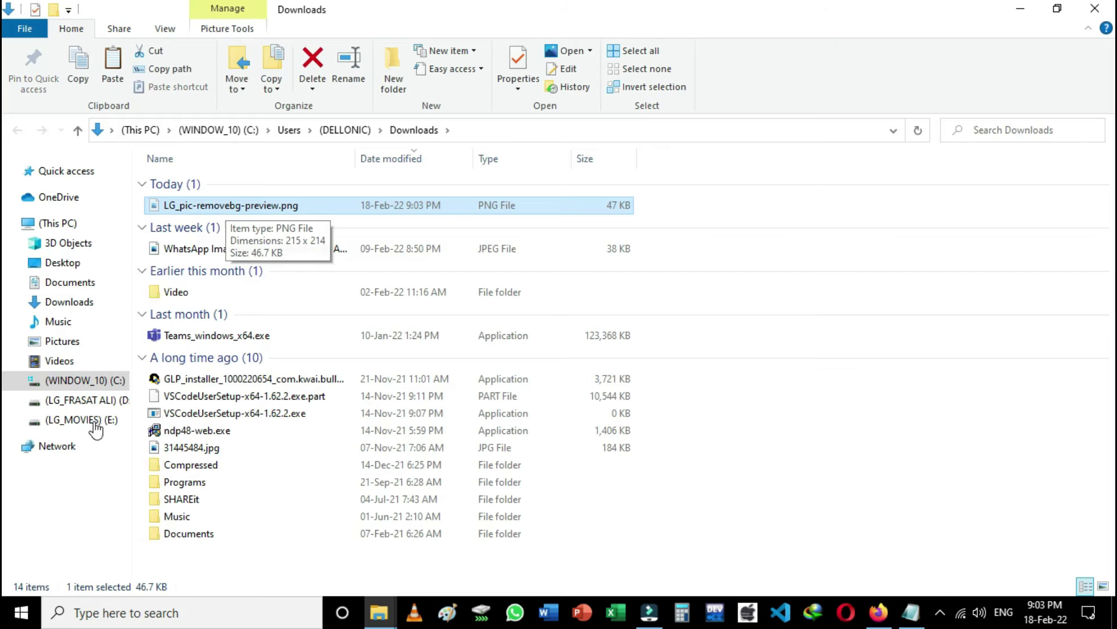
Paste LG_pic-removebg-preview.png onto the LG_MOVIES (E:) drive and refresh the listing
left_click(86, 419)
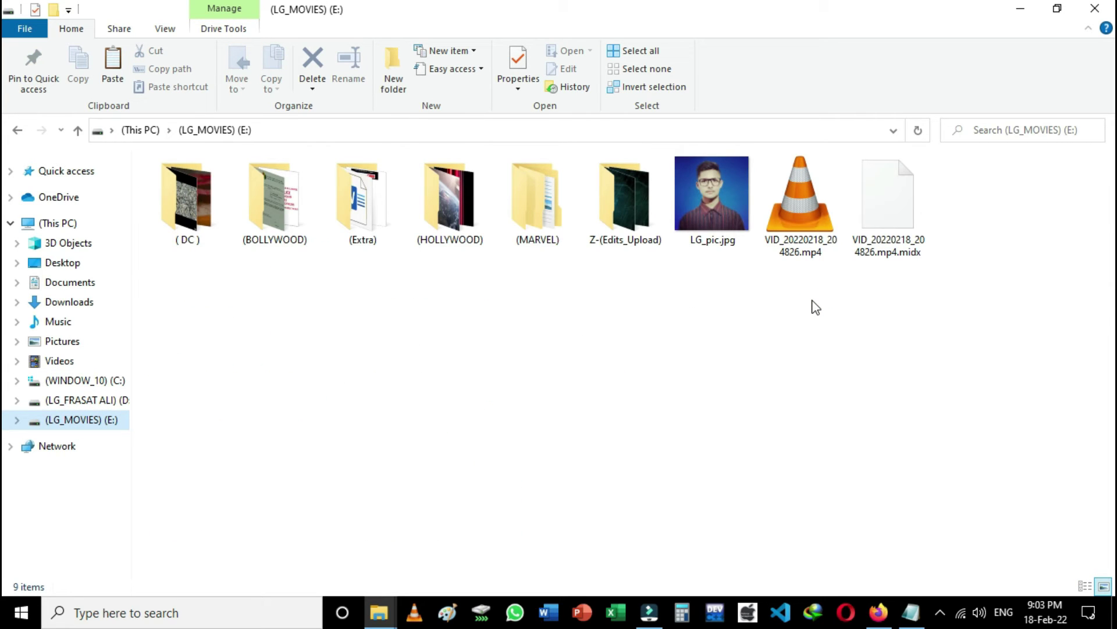
key("ctrl+v")
right_click(755, 285)
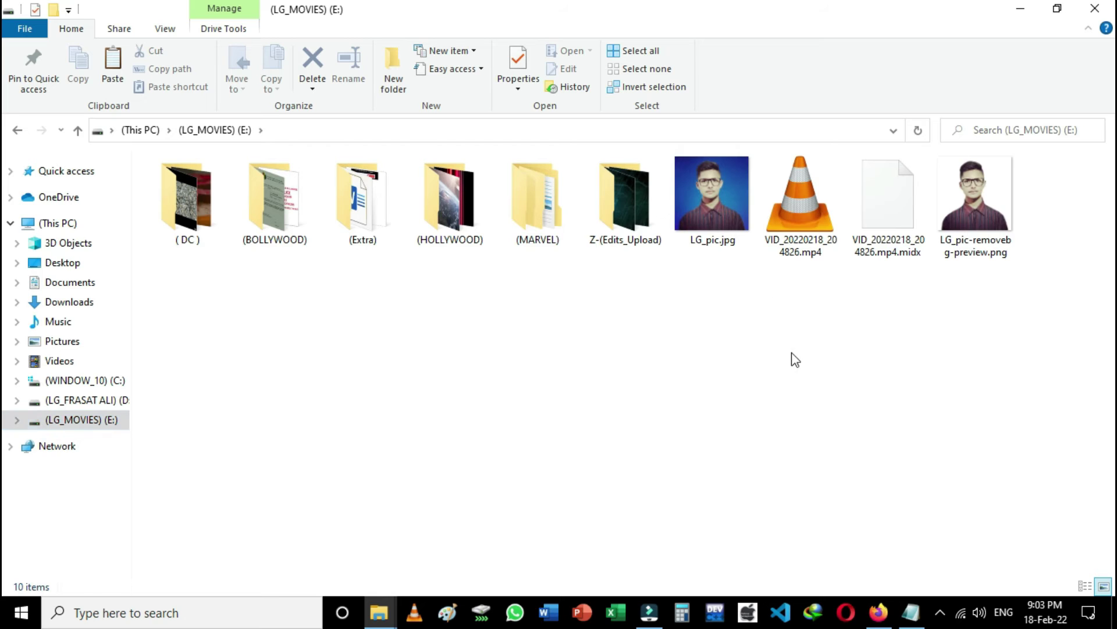
left_click(817, 353)
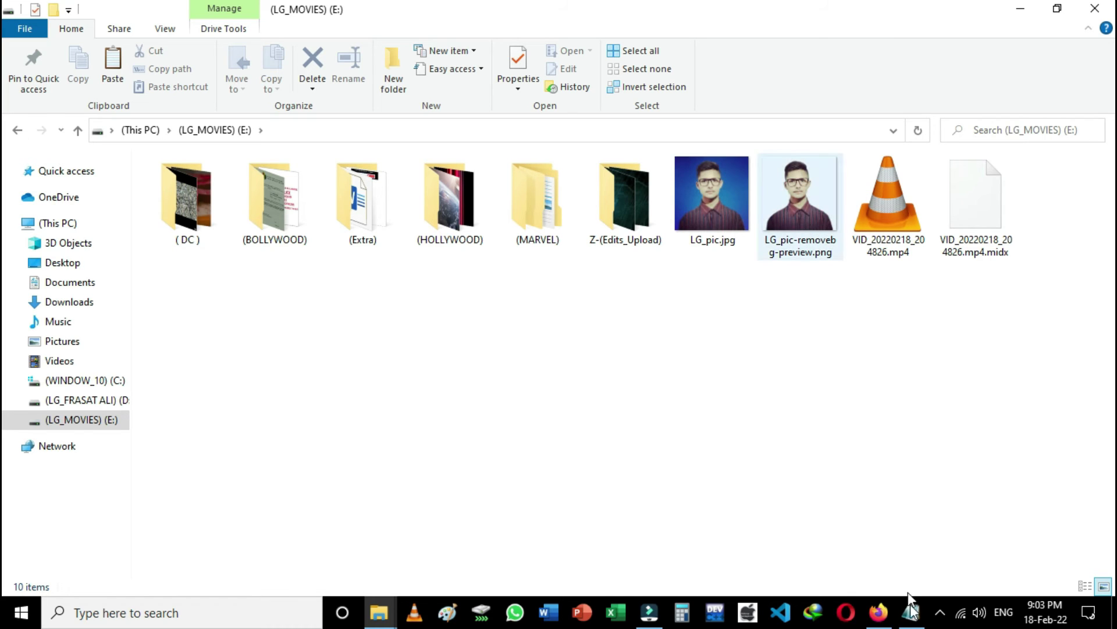
Upload LG_pic-removebg-preview.png from the E: drive into the Canva thumbnail design
left_click(878, 613)
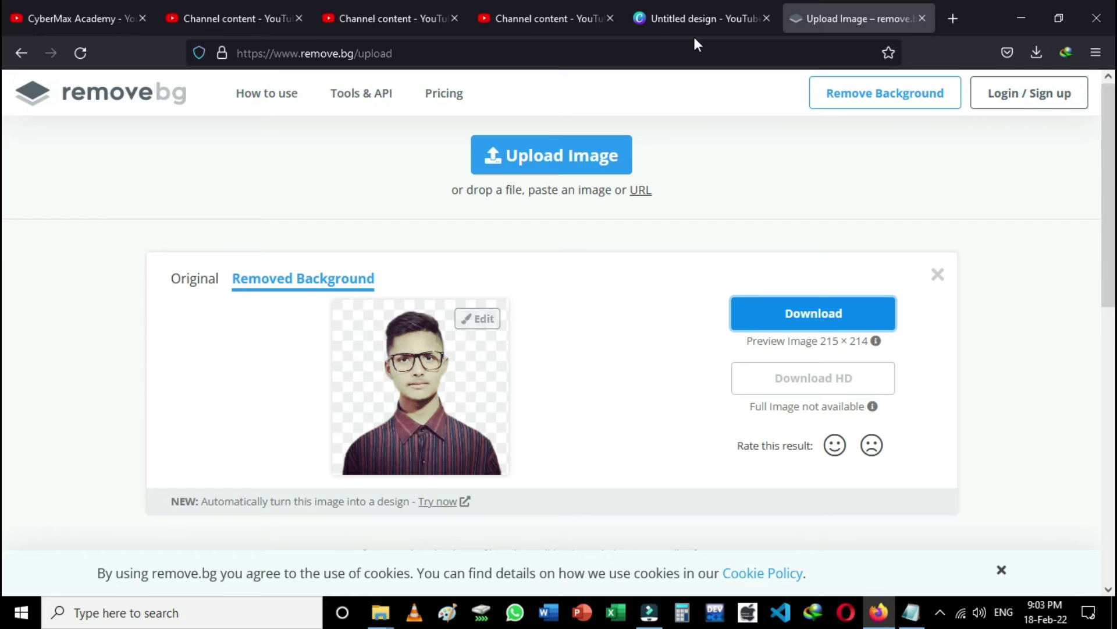
left_click(694, 26)
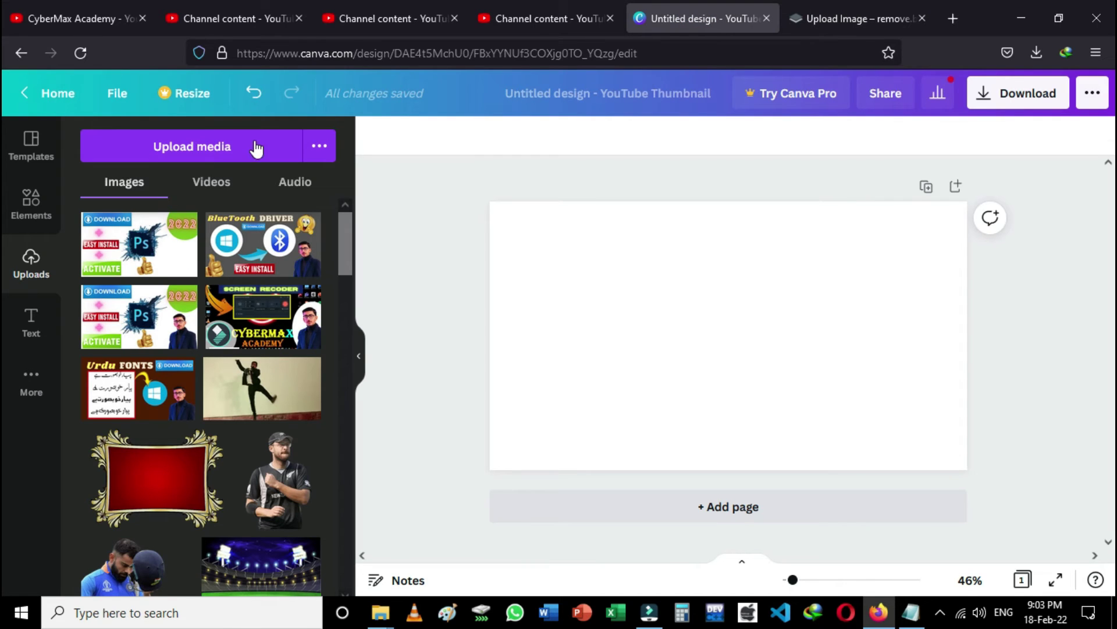
left_click(253, 146)
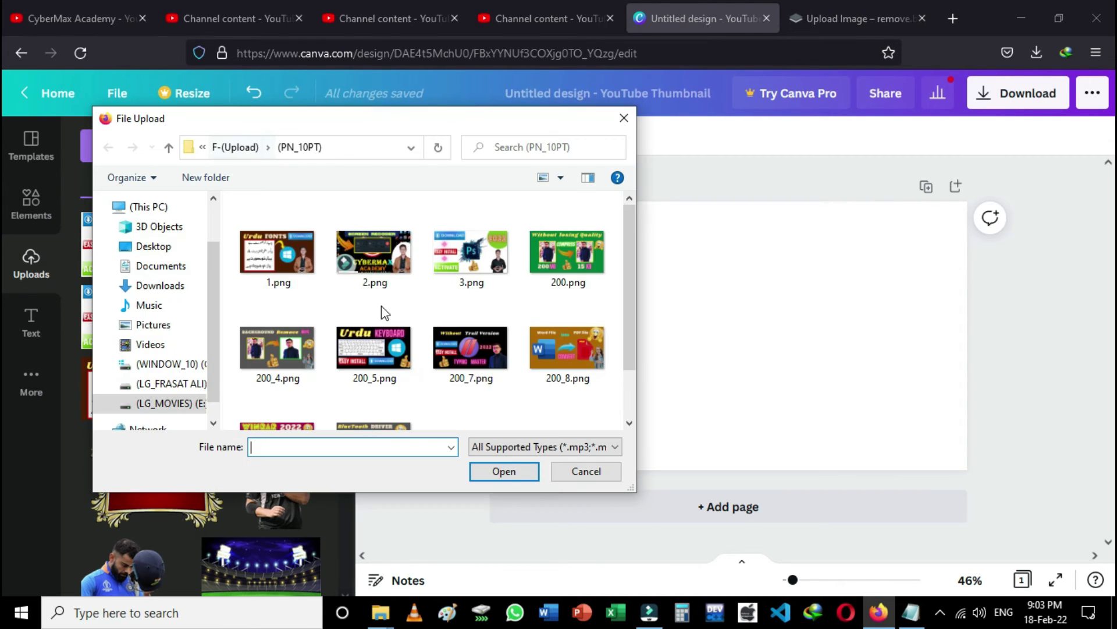
scroll(375, 311, "down", 2)
left_click(169, 404)
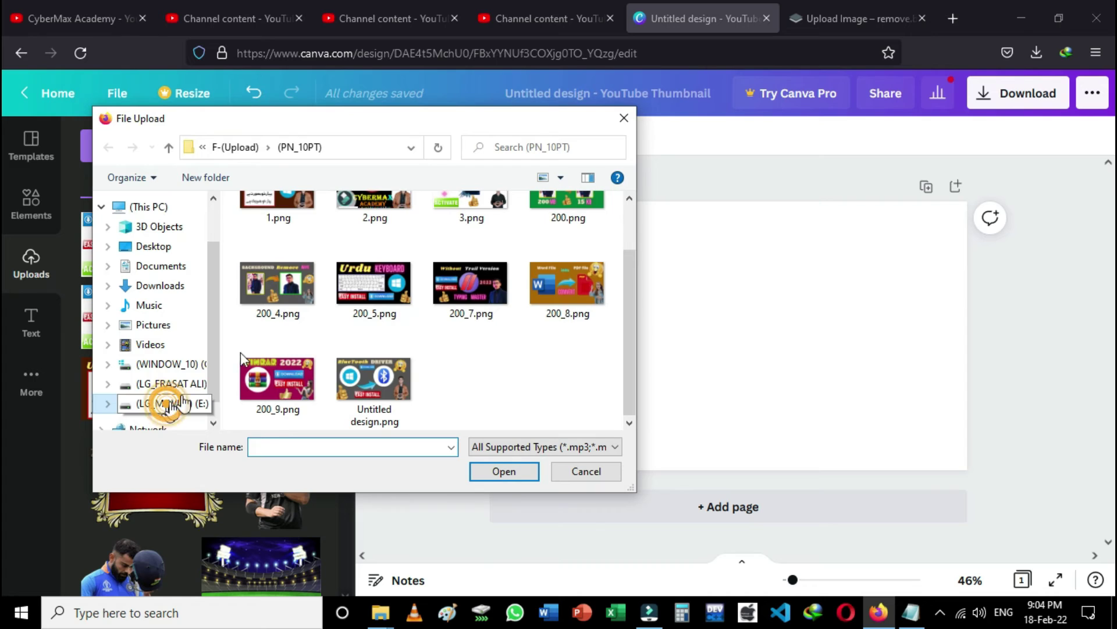
left_click(561, 337)
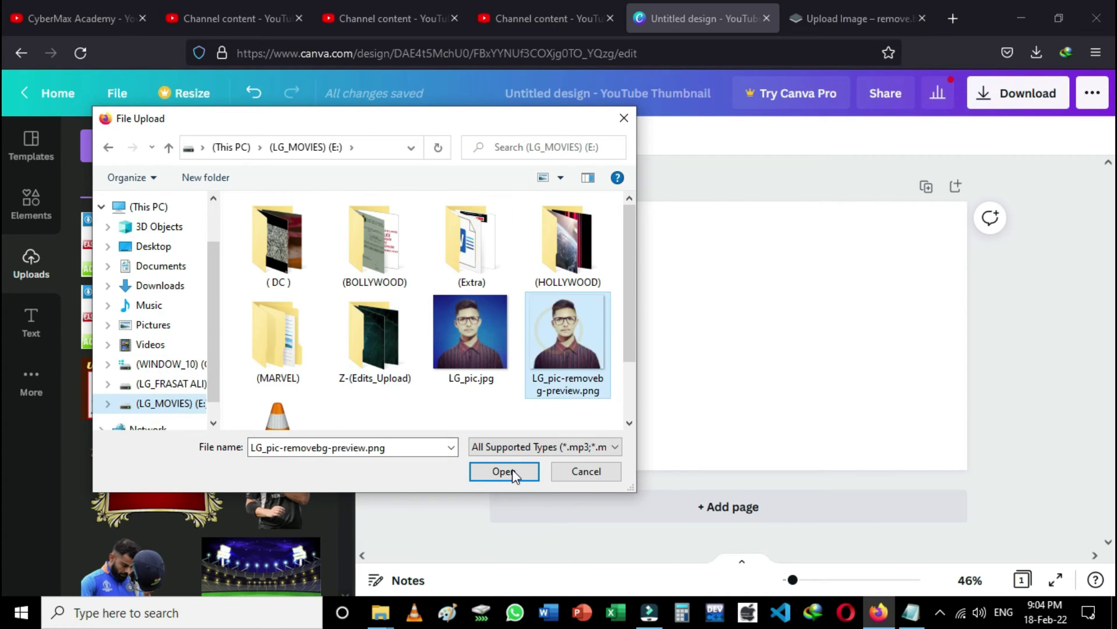
left_click(505, 470)
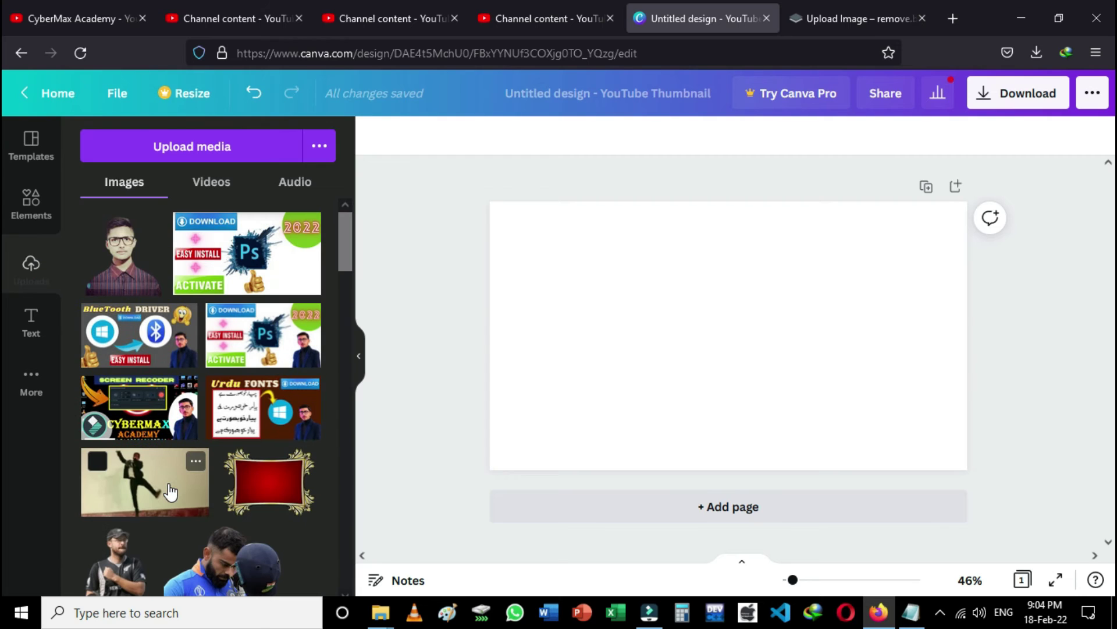
Delete the stray dancing-man image and stretch the ornate red frame across the page
left_click(169, 490)
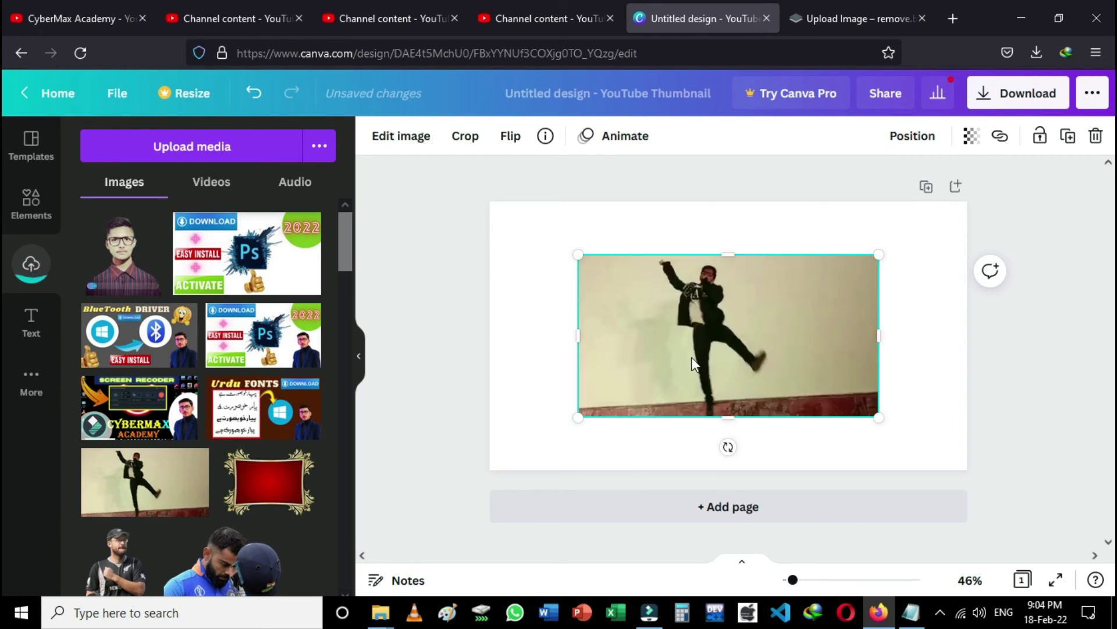
key("Delete")
left_click(271, 485)
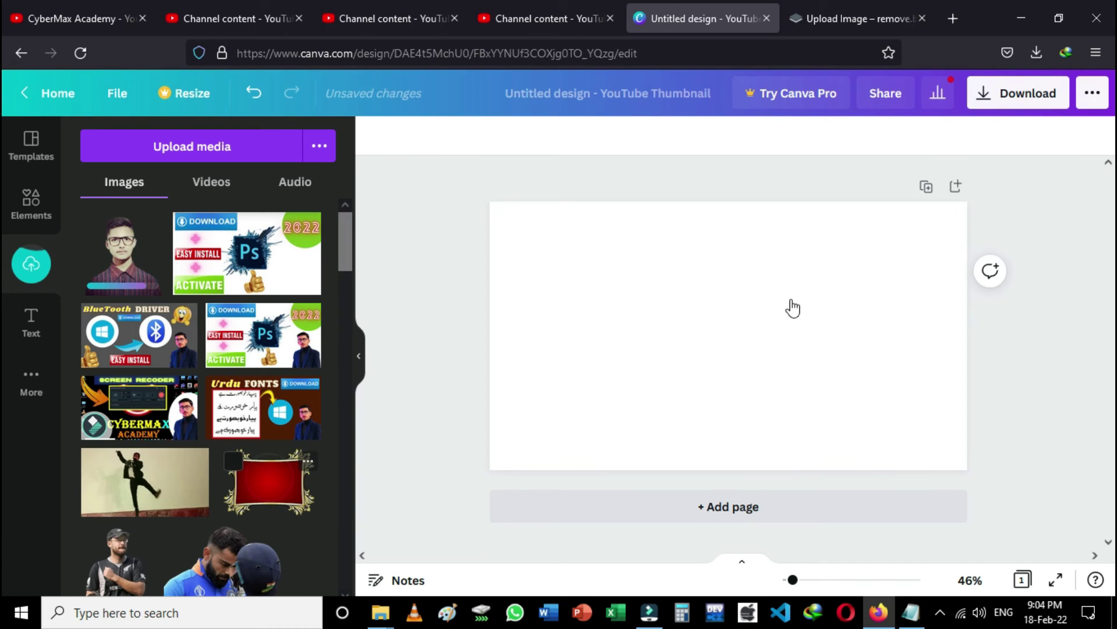
left_click(719, 330)
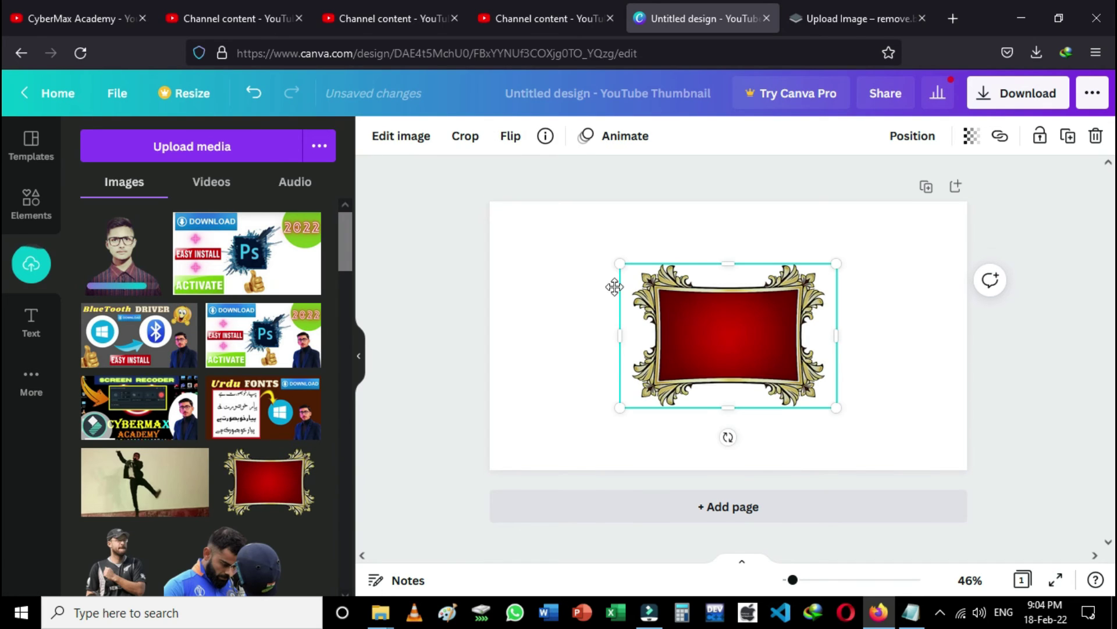
left_click_drag(720, 336, 576, 264)
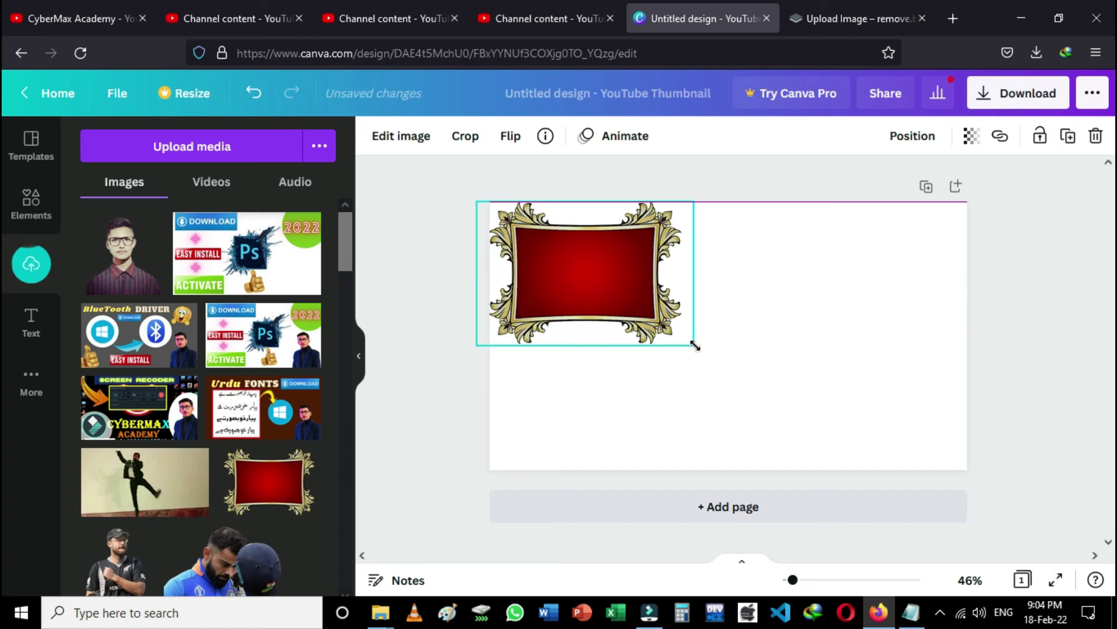
mouse_move(693, 344)
left_mouse_down()
mouse_move(911, 441)
mouse_move(921, 497)
left_mouse_up()
left_click(785, 396)
left_click_drag(817, 391, 816, 390)
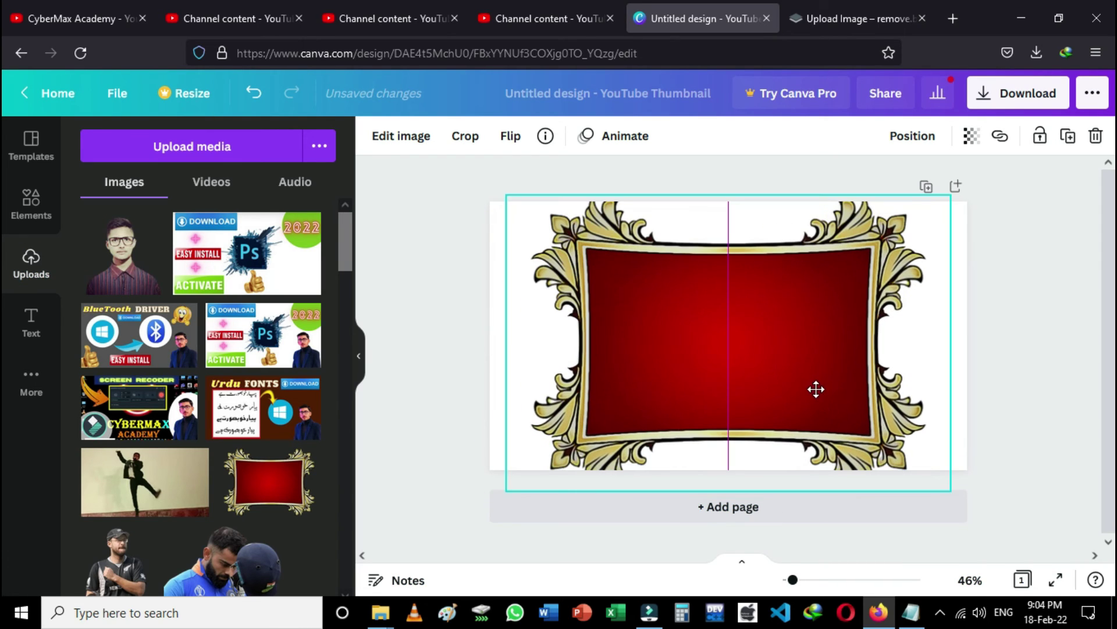
Add the cut-out portrait into the red frame and enlarge it by its corner handle
left_click(127, 274)
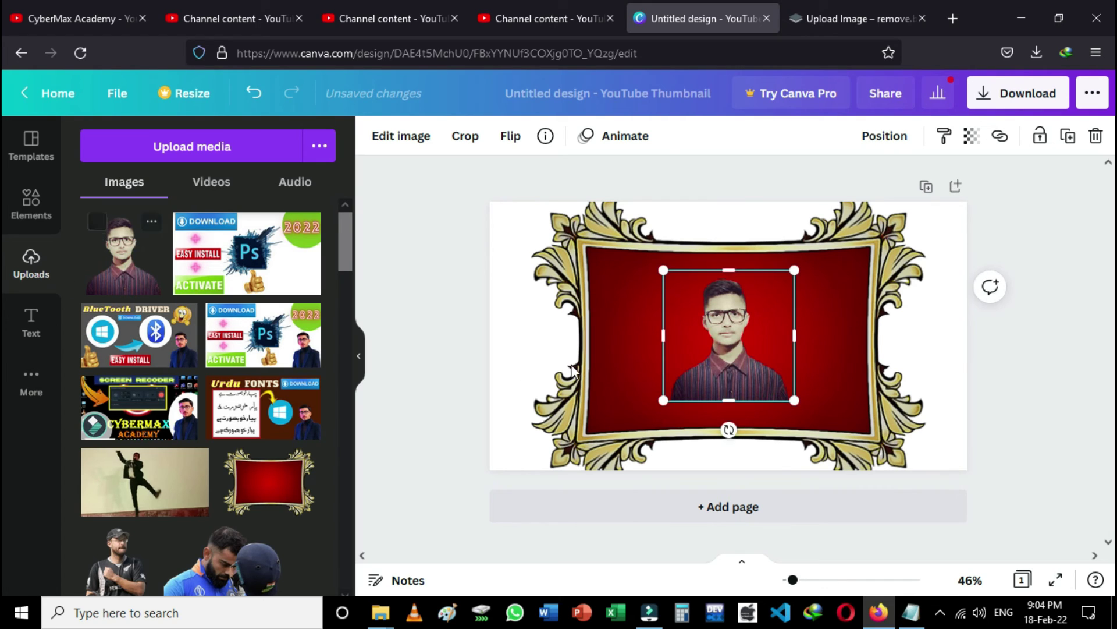
left_click_drag(796, 401, 843, 424)
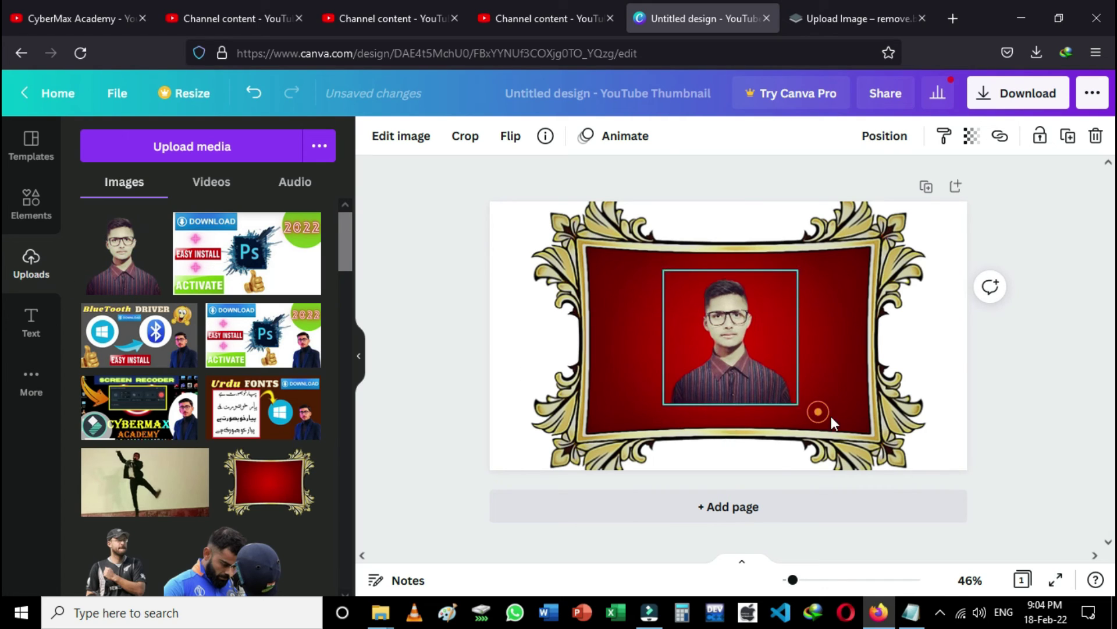
double_click(739, 356)
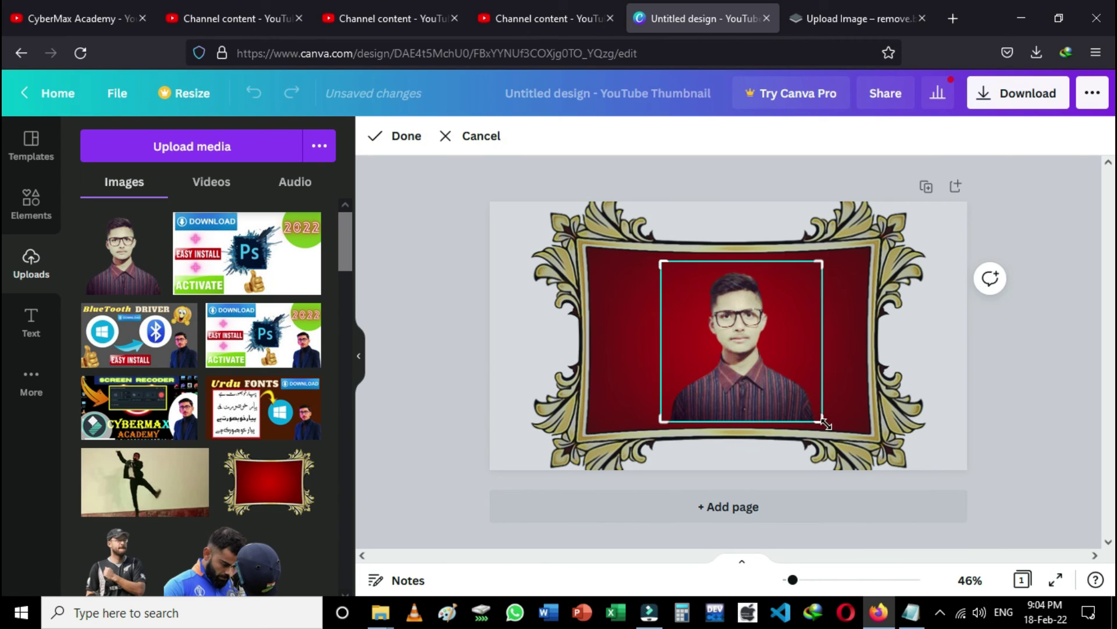
left_click(770, 404)
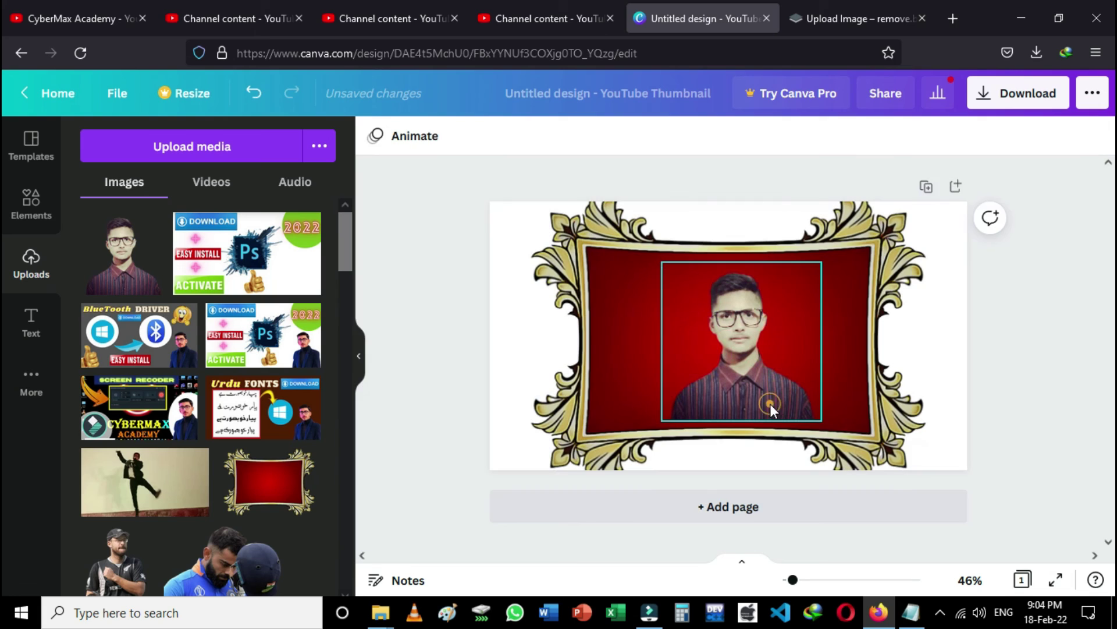
Crop the portrait, enlarging it to fill the frame's inner panel, then minimize the browser
double_click(770, 405)
left_click_drag(821, 419, 841, 439)
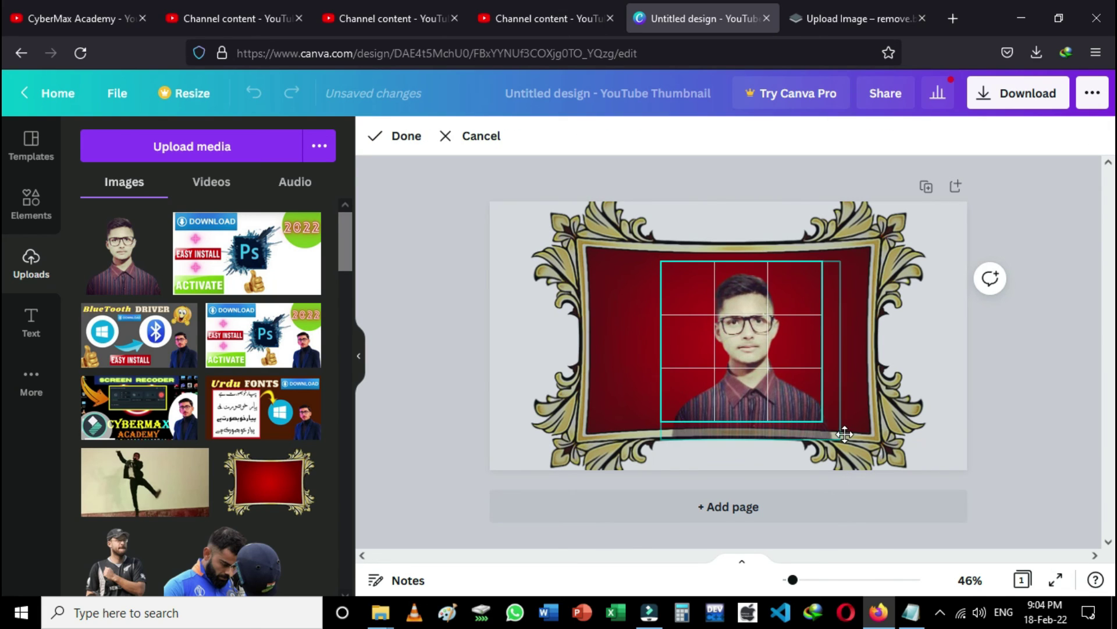
left_click(952, 397)
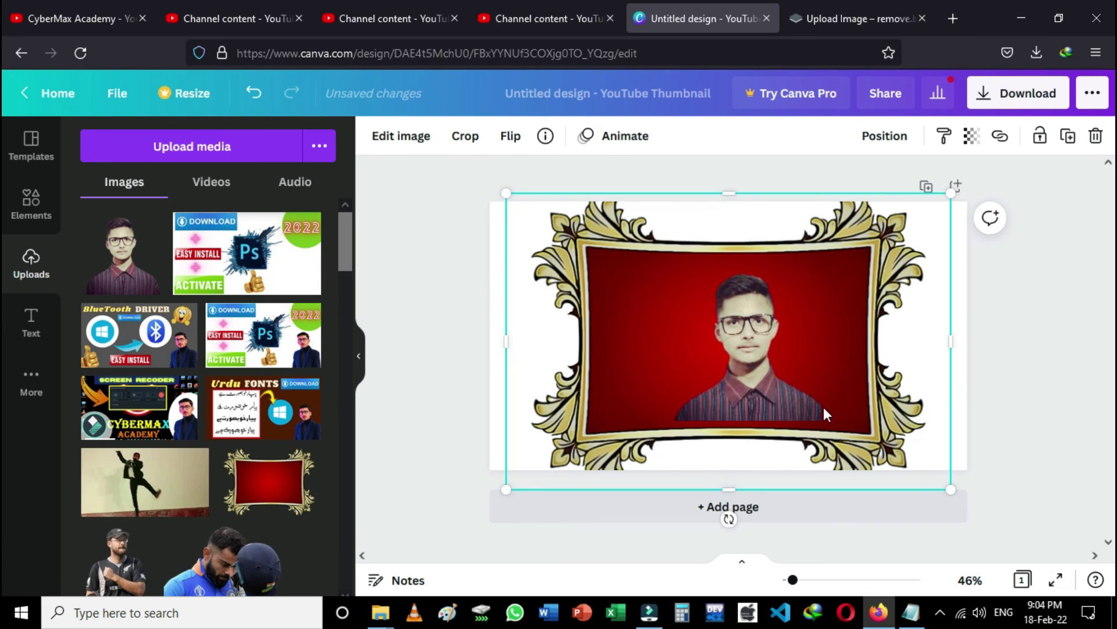
left_click(1022, 14)
Refresh the Windows desktop twice from its right-click menu
right_click(320, 100)
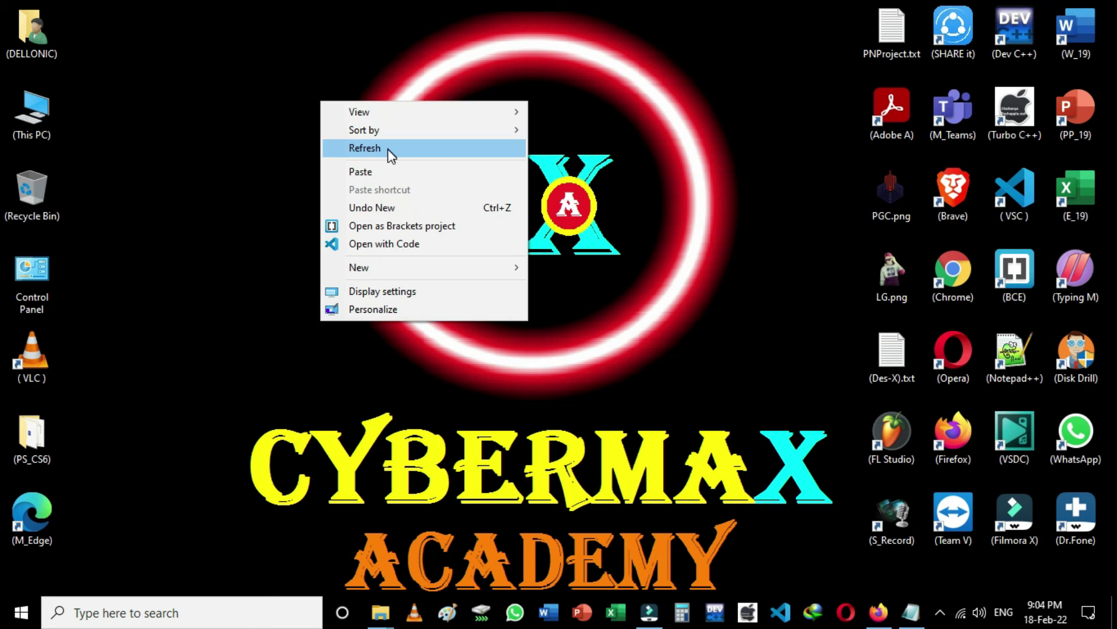
left_click(388, 149)
right_click(388, 149)
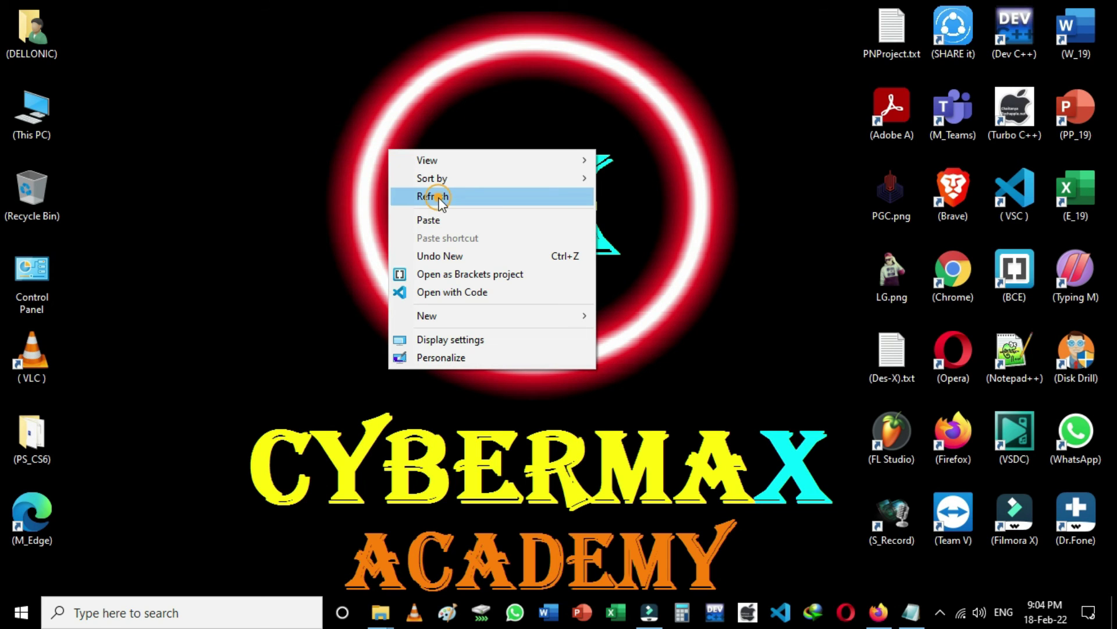
left_click(440, 198)
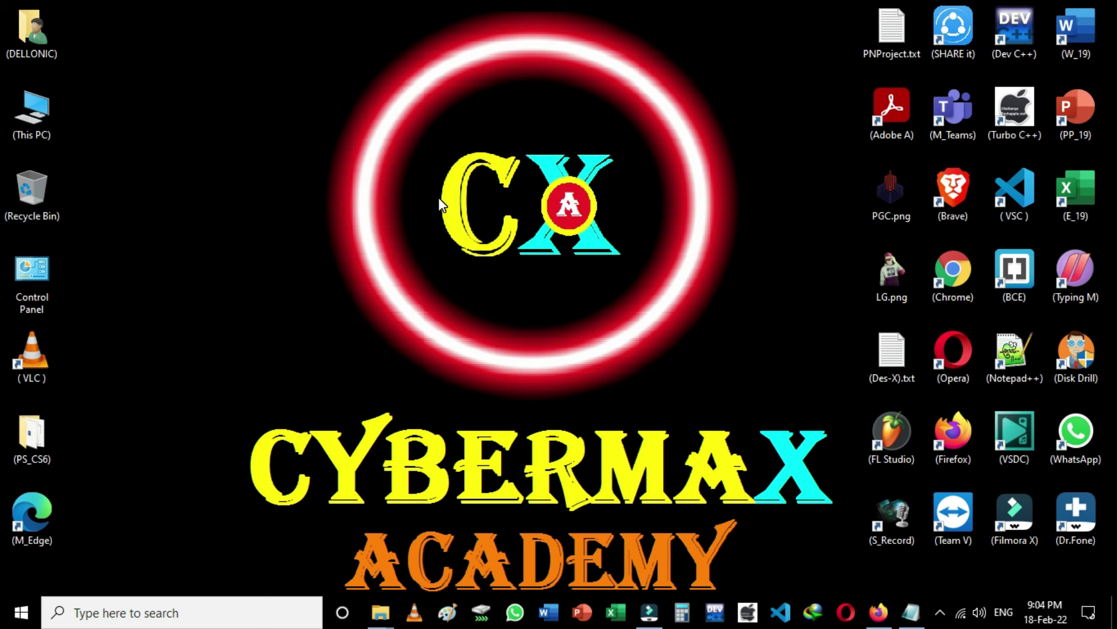